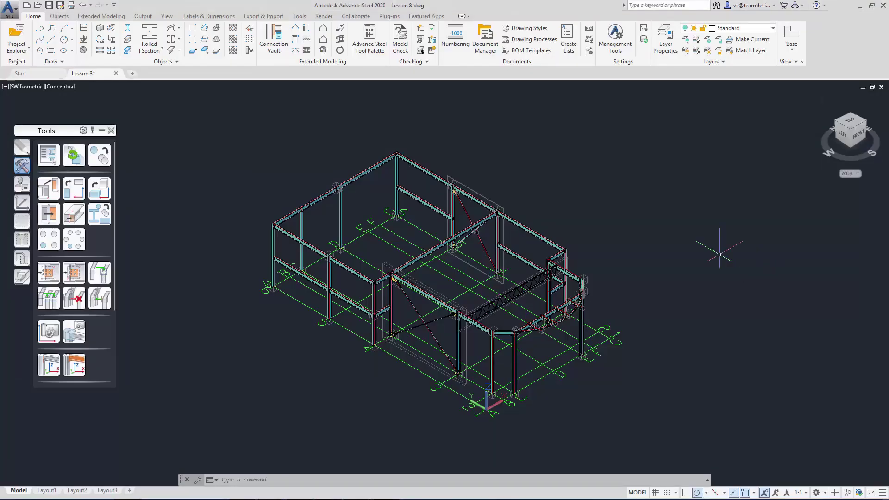
# Run a clash check on the steel model and inspect clashes 11, 12 and 22 up close
pyautogui.click(423, 31)
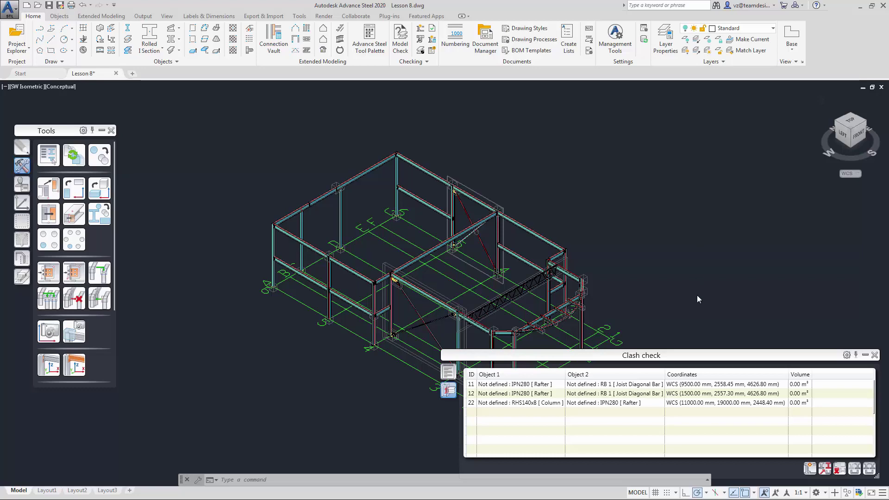
pyautogui.click(702, 388)
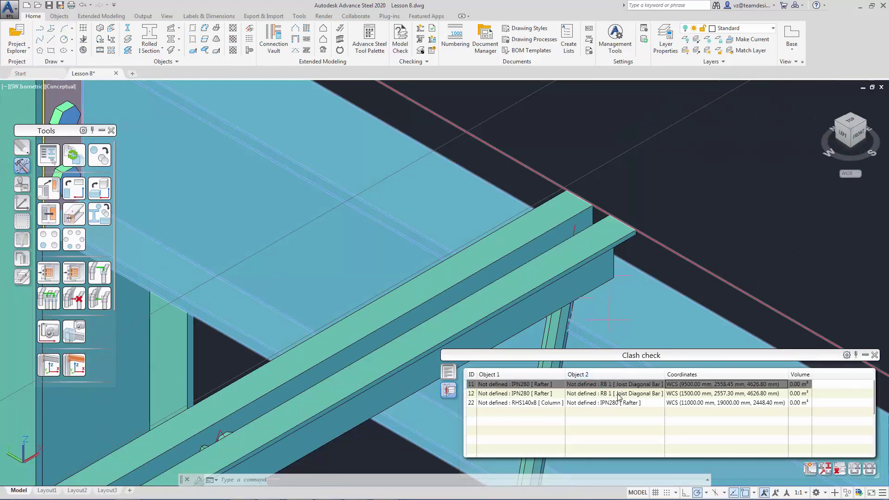
pyautogui.click(617, 394)
pyautogui.keyDown('shift'); pyautogui.moveTo(609, 287); pyautogui.dragTo(500, 291, button='middle'); pyautogui.keyUp('shift')
pyautogui.click(525, 407)
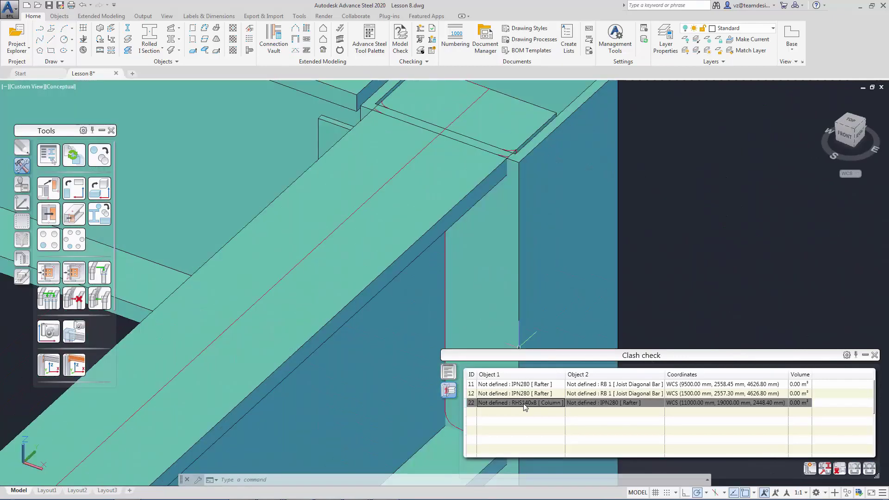
pyautogui.keyDown('shift'); pyautogui.moveTo(509, 324); pyautogui.dragTo(620, 209, button='middle'); pyautogui.keyUp('shift')
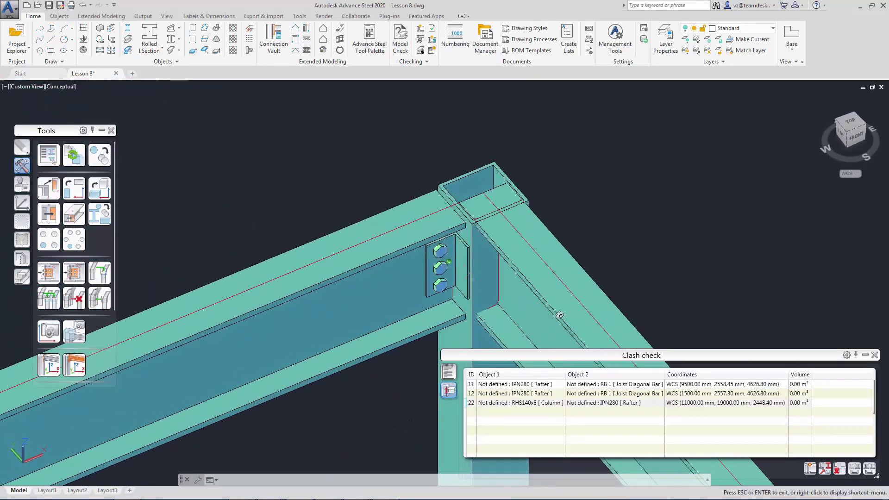
pyautogui.click(849, 137)
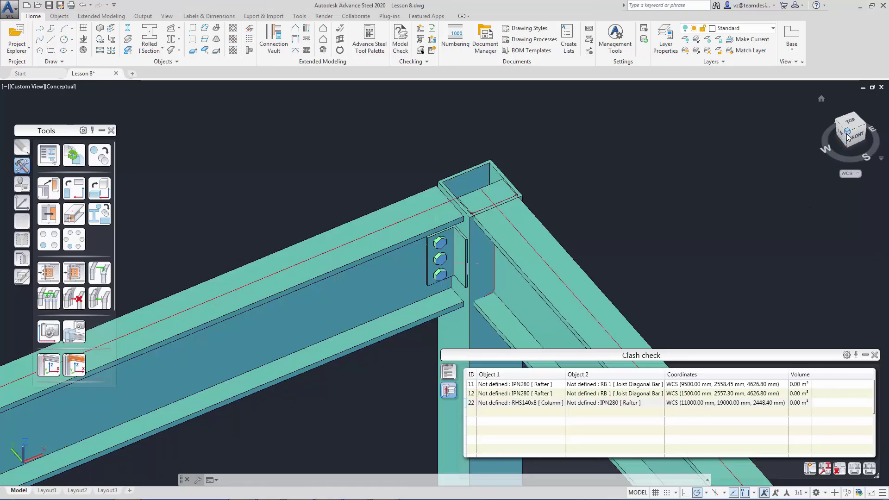
# Mark clash 11 between the IPN280 rafter and the joist diagonal bar and locate its marker in the model
pyautogui.click(736, 385)
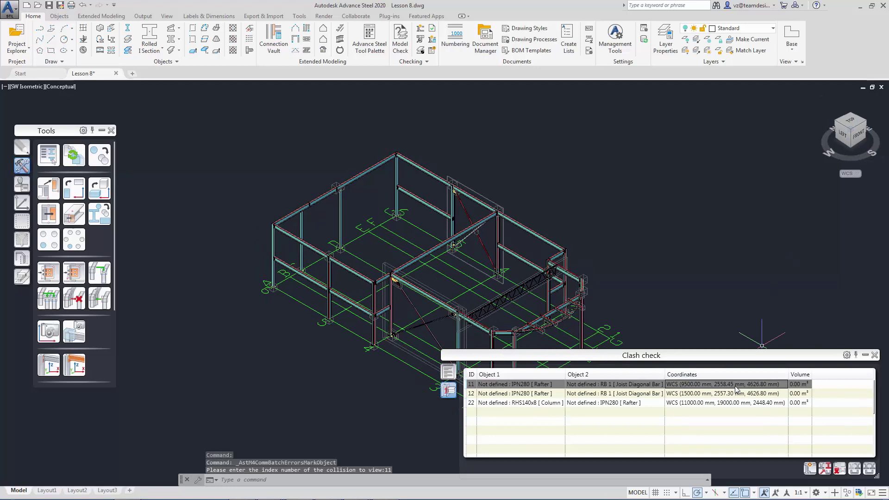
pyautogui.click(825, 469)
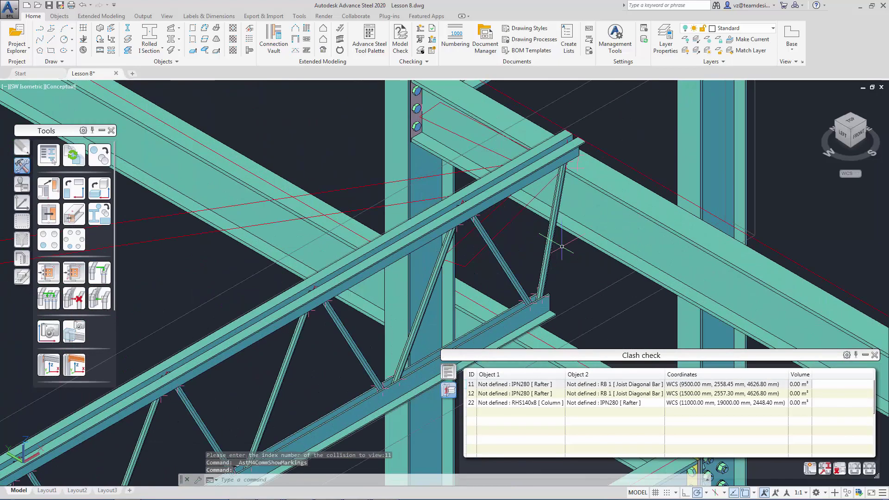
pyautogui.moveTo(561, 245); pyautogui.dragTo(588, 321, button='middle')
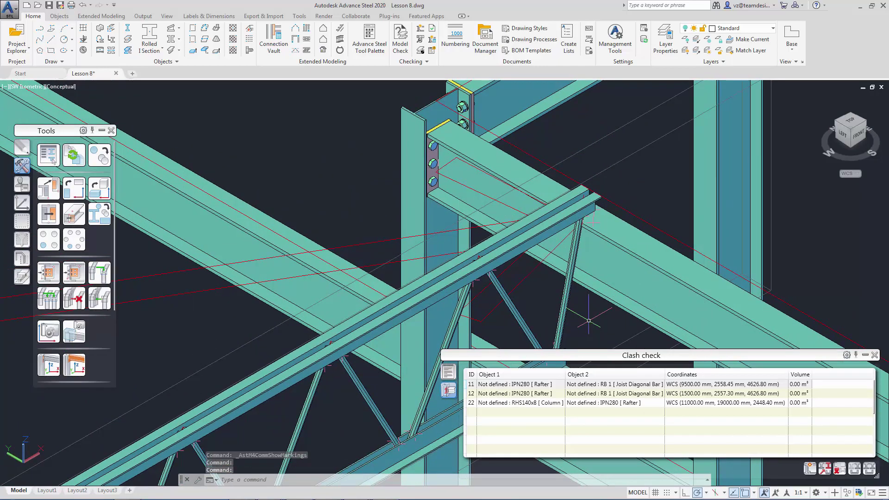
pyautogui.click(845, 140)
# Mark clashes 12 and 22, search for each marked object in the model, and clear the markings
pyautogui.click(779, 384)
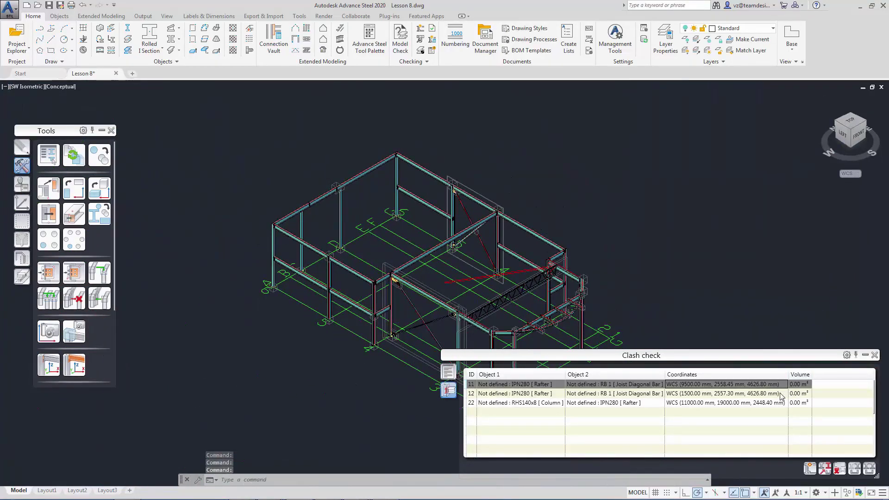
pyautogui.click(772, 395)
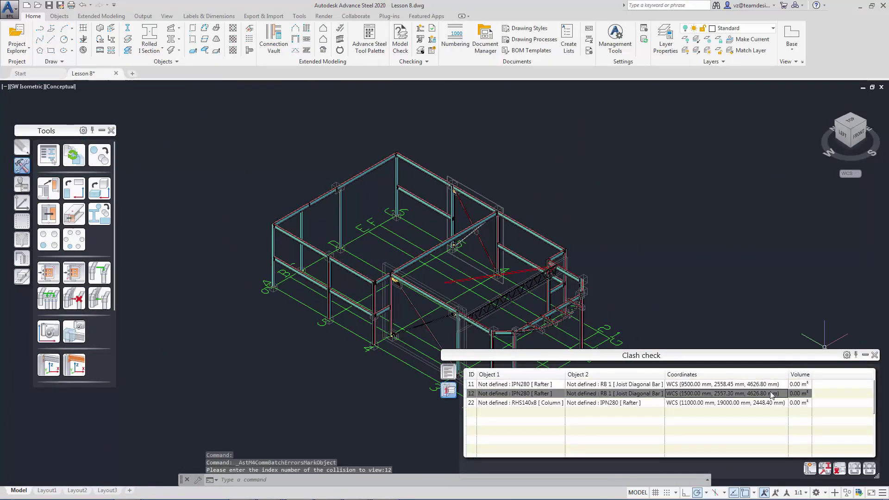
pyautogui.click(825, 469)
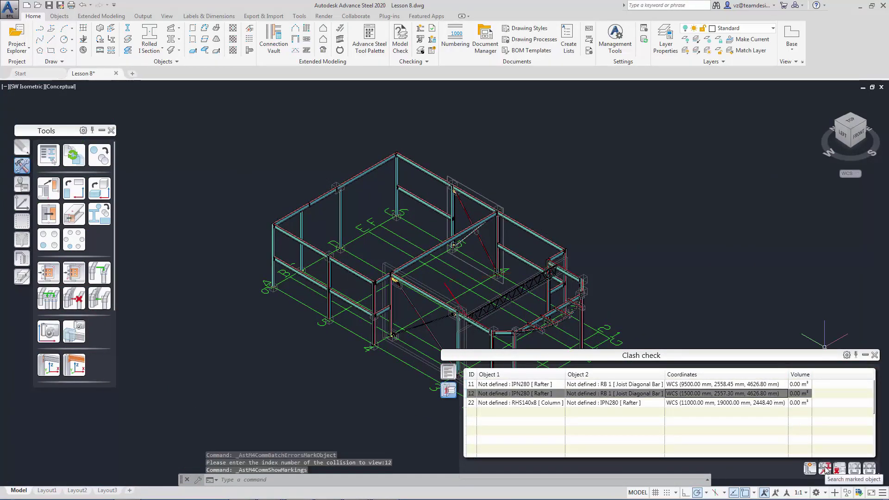
pyautogui.click(775, 403)
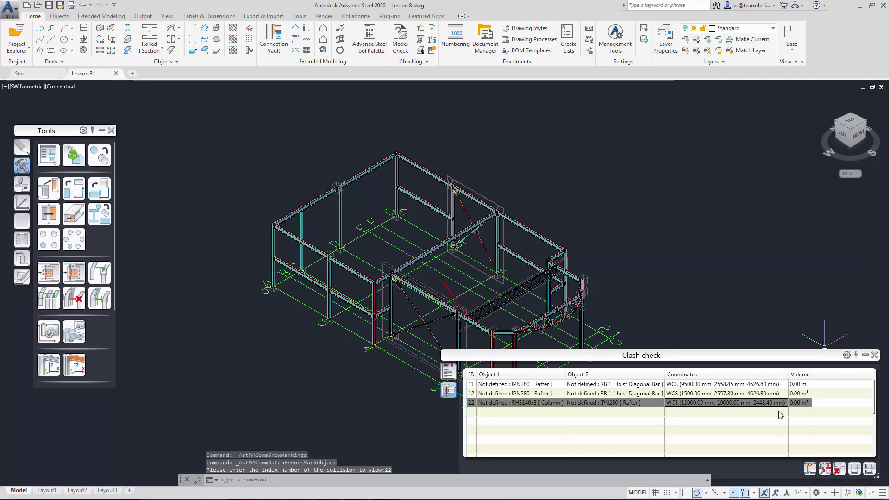
pyautogui.click(825, 469)
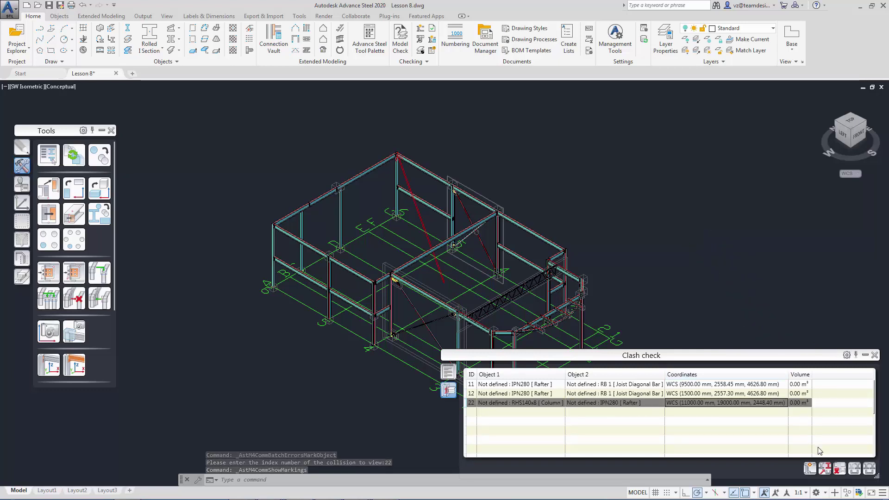
pyautogui.click(840, 469)
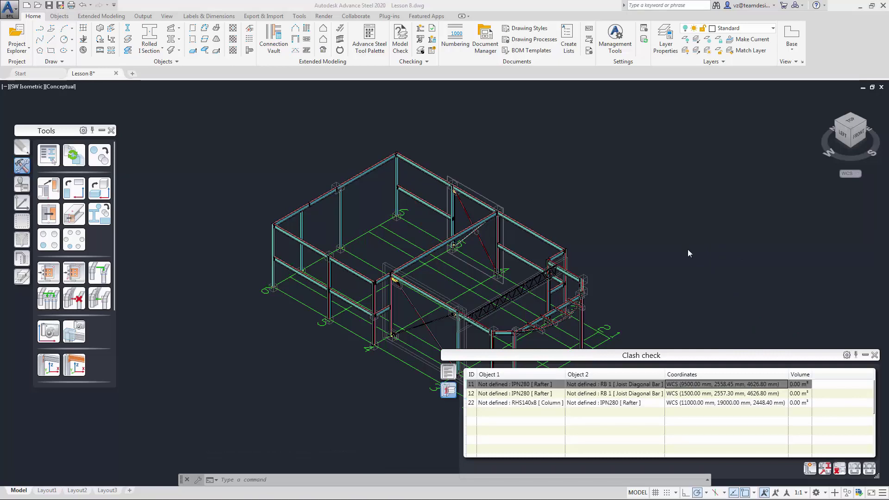
# Zoom to clash 11 and examine the joist diagonal bar where it meets the IPN280 rafter
pyautogui.doubleClick(722, 385)
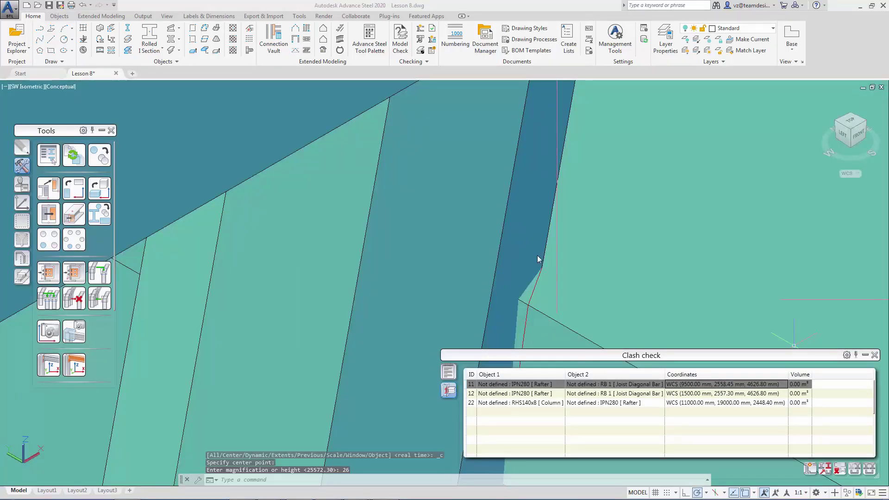
pyautogui.scroll(-10, 528, 287)
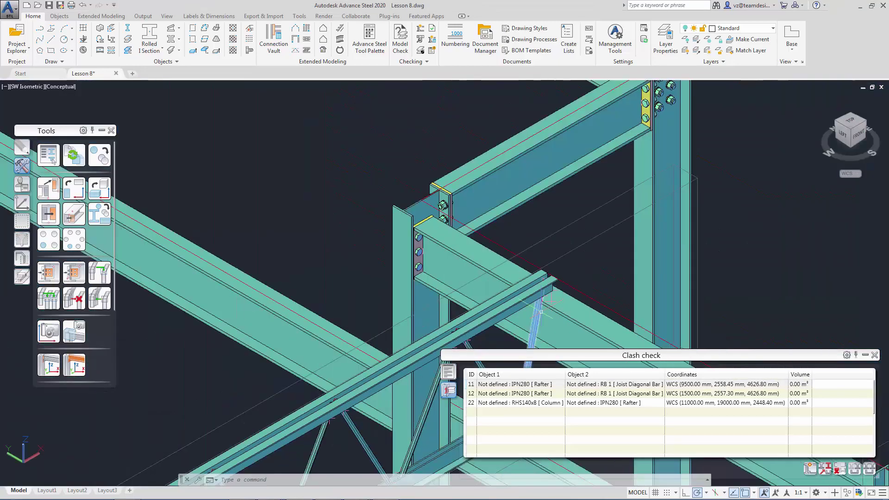
pyautogui.moveTo(524, 299); pyautogui.dragTo(559, 201)
pyautogui.press('Escape')
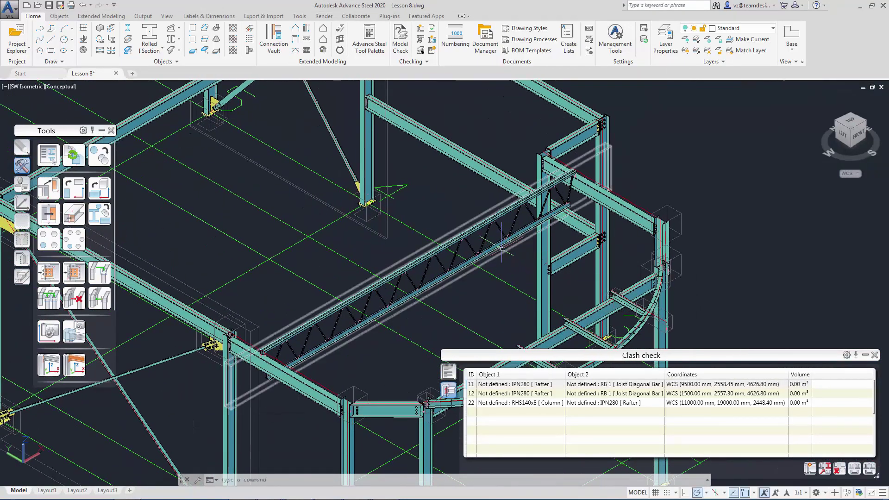
# Set the joist's Opening P to 370 mm in the geometry settings of its joint properties
pyautogui.click(500, 246)
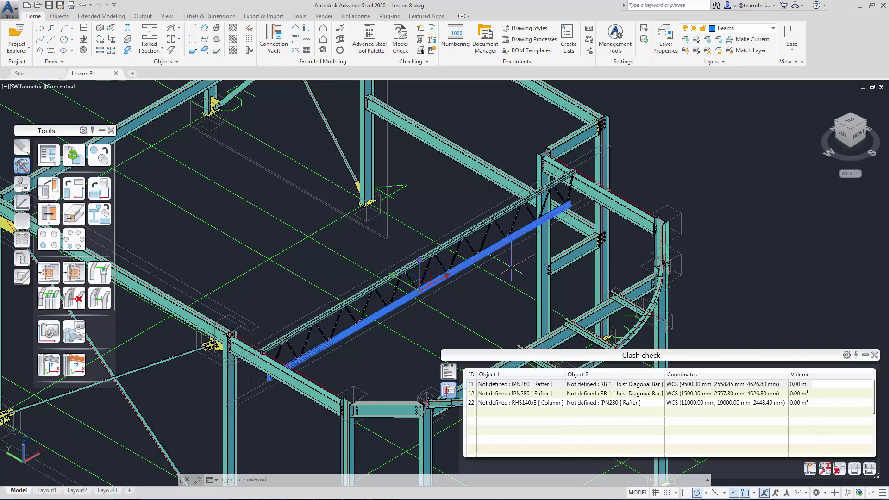
pyautogui.rightClick(512, 259)
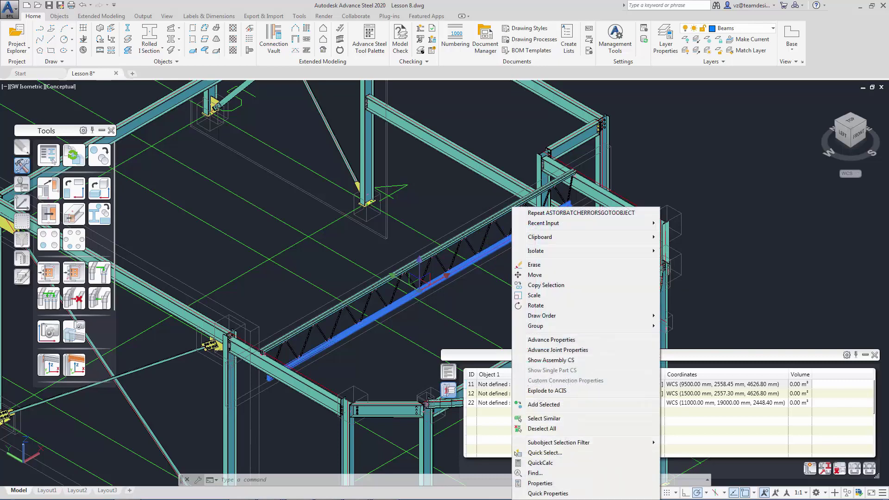
pyautogui.click(568, 351)
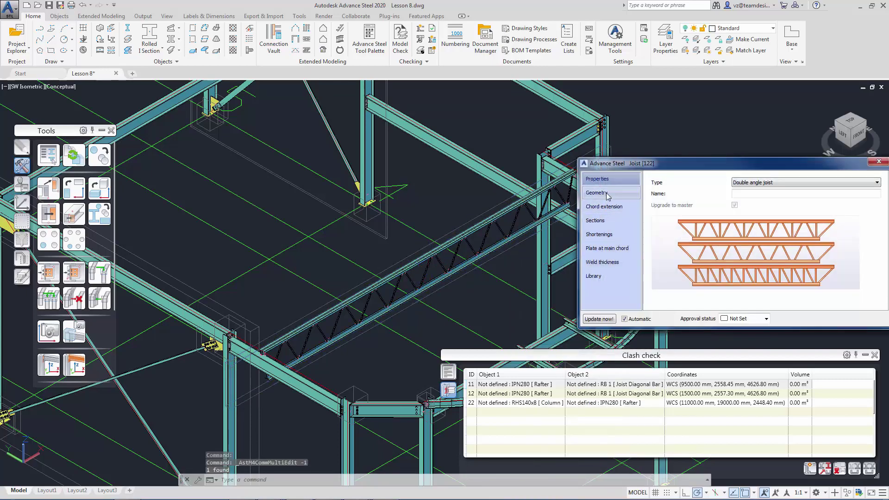
pyautogui.click(607, 194)
pyautogui.click(740, 257)
pyautogui.press('BackSpace')
pyautogui.write('70.00')
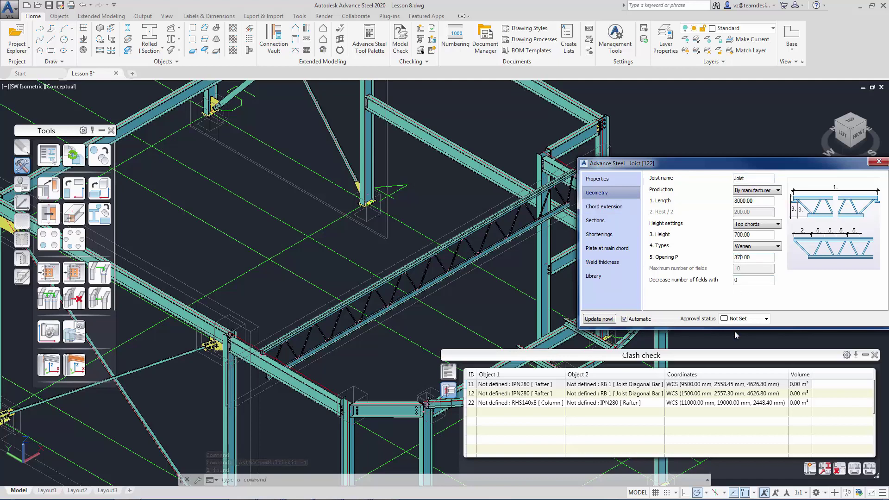
pyautogui.press('Return')
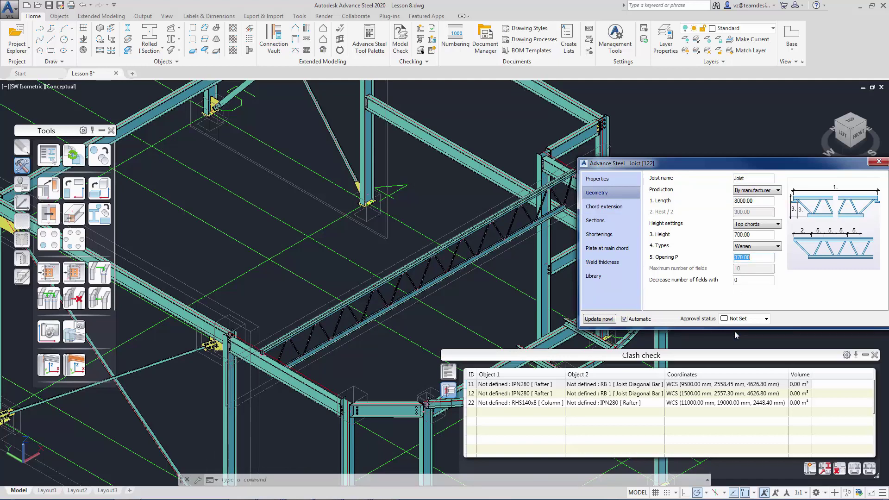
pyautogui.click(878, 162)
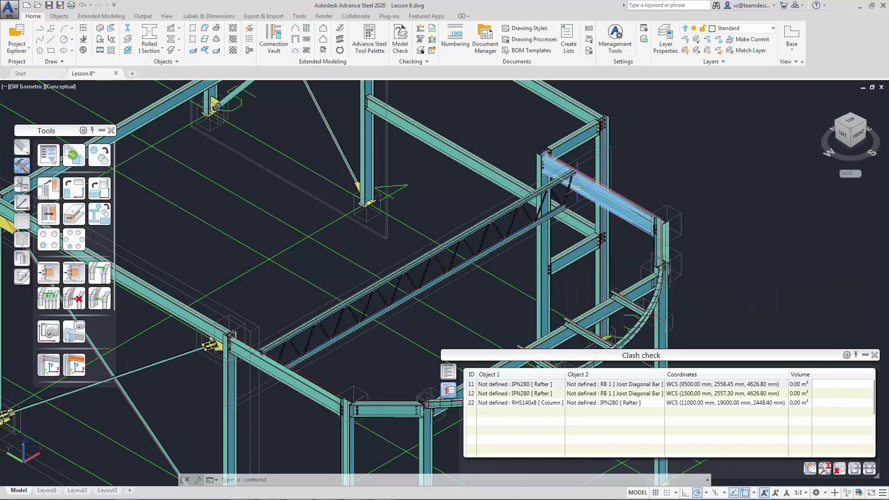
# Examine both ends of the joist for the clearance between its diagonal bars and the supporting rafters
pyautogui.scroll(5, 567, 203)
pyautogui.scroll(-5, 567, 204)
pyautogui.scroll(5, 546, 228)
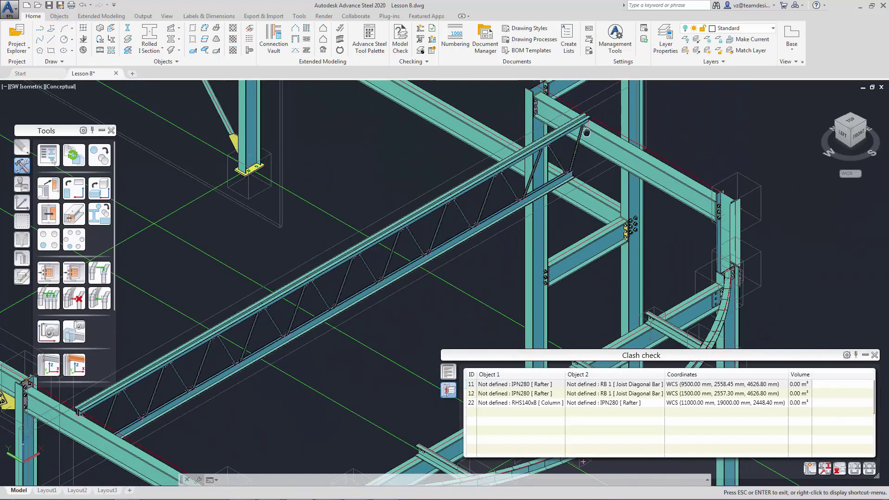
pyautogui.keyDown('shift'); pyautogui.moveTo(546, 228); pyautogui.dragTo(481, 217, button='middle'); pyautogui.keyUp('shift')
pyautogui.scroll(3, 476, 203)
pyautogui.scroll(-2, 481, 223)
pyautogui.scroll(-3, 481, 223)
pyautogui.scroll(6, 502, 247)
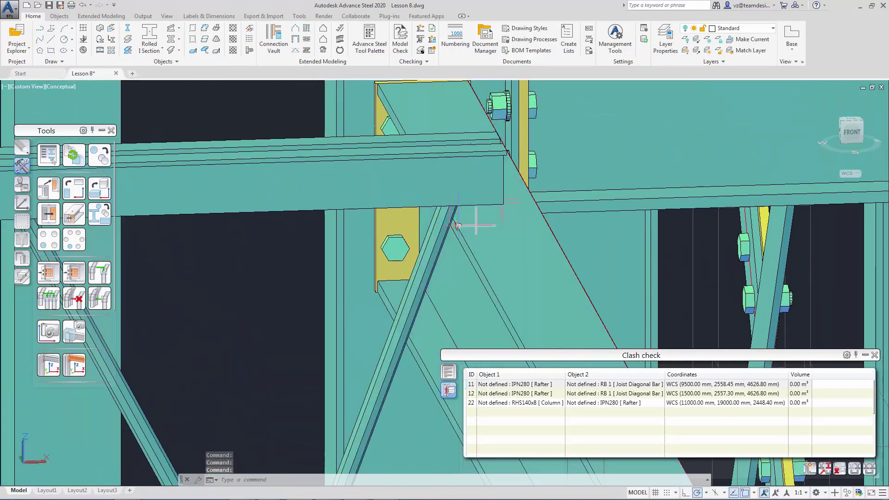
pyautogui.scroll(-4, 456, 245)
pyautogui.scroll(3, 198, 312)
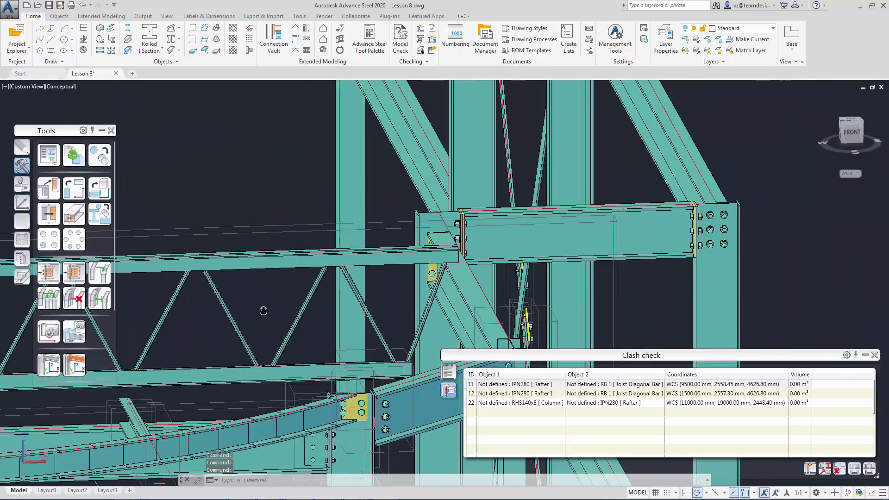
pyautogui.scroll(-3, 199, 312)
pyautogui.keyDown('shift'); pyautogui.moveTo(198, 312); pyautogui.dragTo(273, 296, button='middle'); pyautogui.keyUp('shift')
pyautogui.scroll(6, 273, 296)
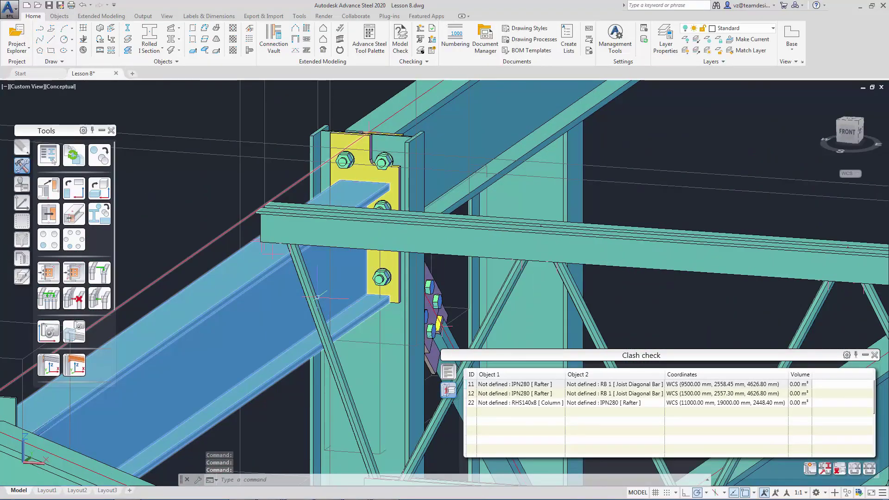
pyautogui.scroll(-4, 298, 313)
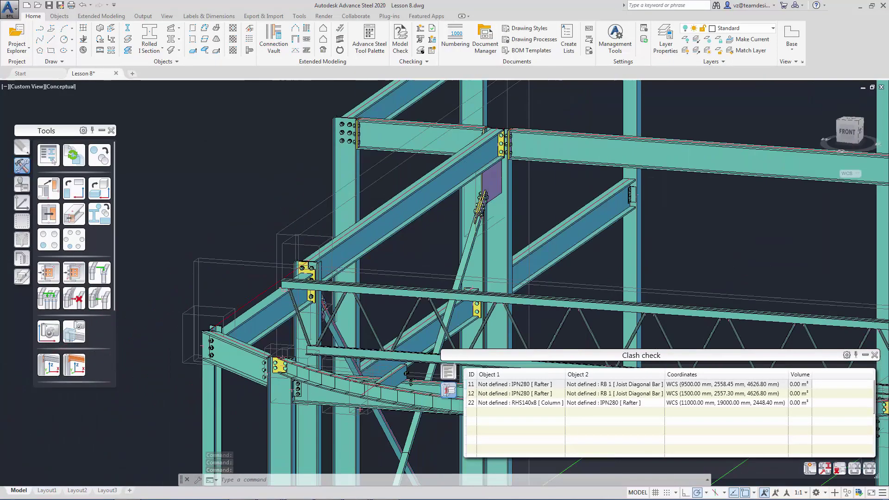
# Zoom to clash 22 and examine the corner where the RHS140x8 column meets the IPN280 rafter
pyautogui.click(509, 384)
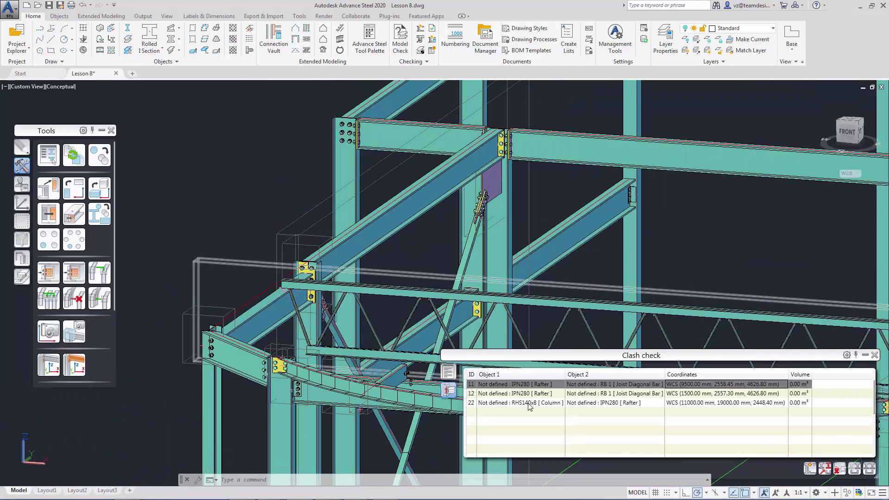
pyautogui.click(529, 403)
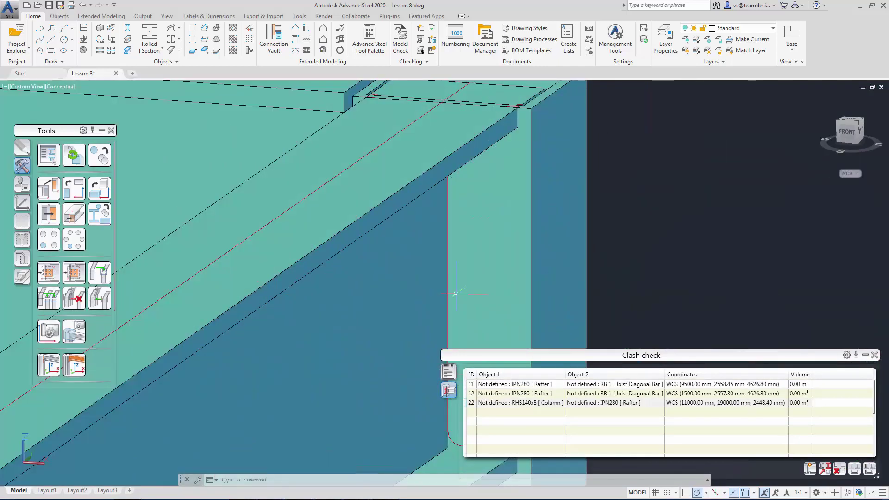
pyautogui.scroll(-5, 412, 249)
pyautogui.moveTo(412, 250); pyautogui.dragTo(423, 322, button='middle')
pyautogui.scroll(3, 394, 296)
pyautogui.press('Escape')
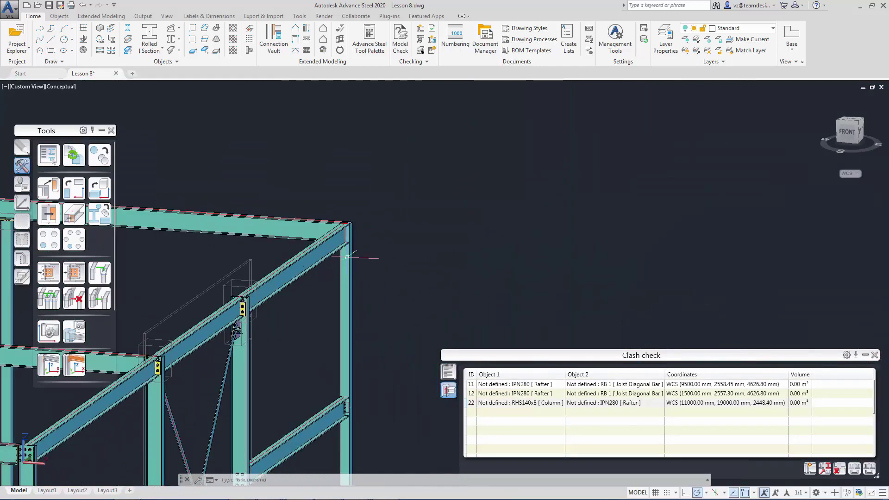
pyautogui.moveTo(354, 276); pyautogui.dragTo(358, 225, button='middle')
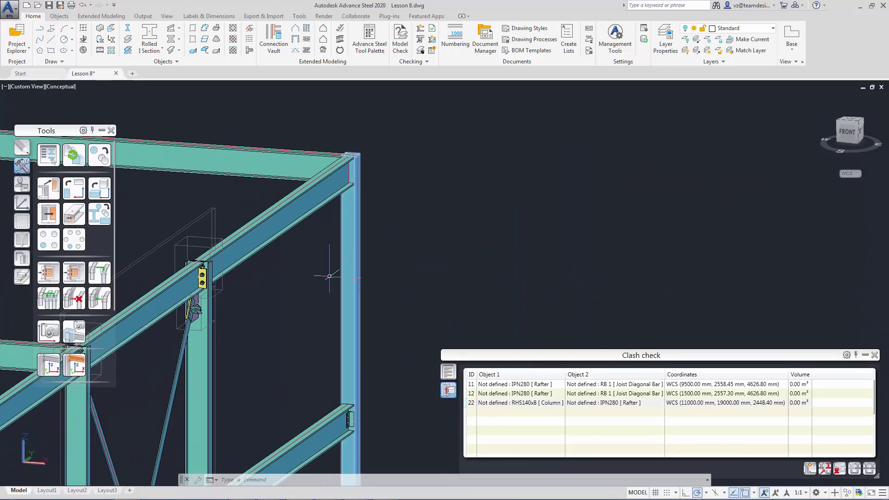
# Copy the lower beam's connection on the corner column to the joint between the upper rafter and the same column
pyautogui.click(55, 279)
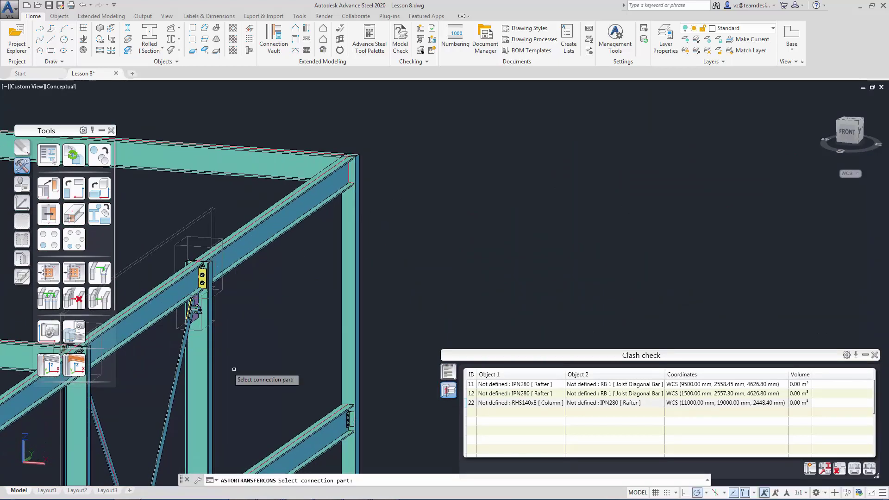
pyautogui.click(350, 419)
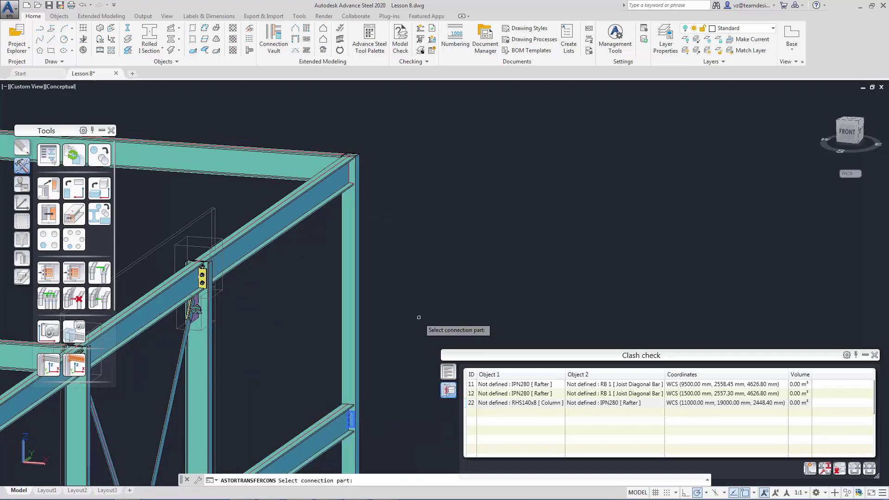
pyautogui.press('Return')
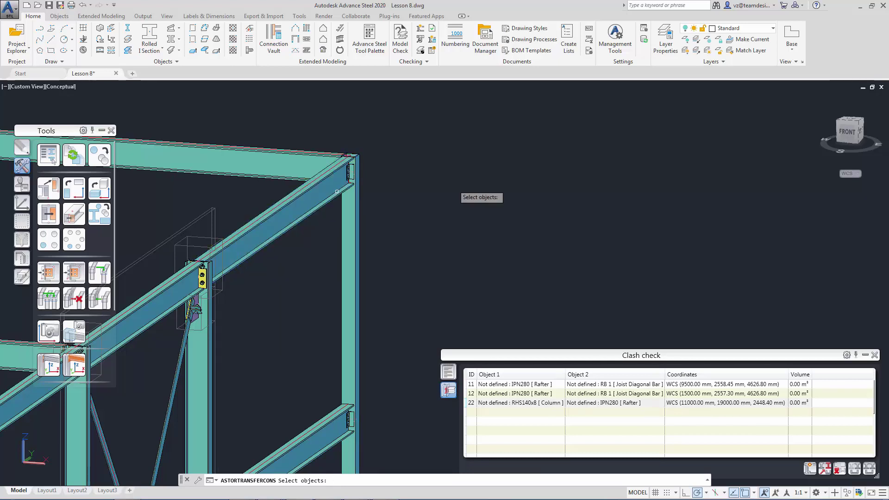
pyautogui.press('Escape')
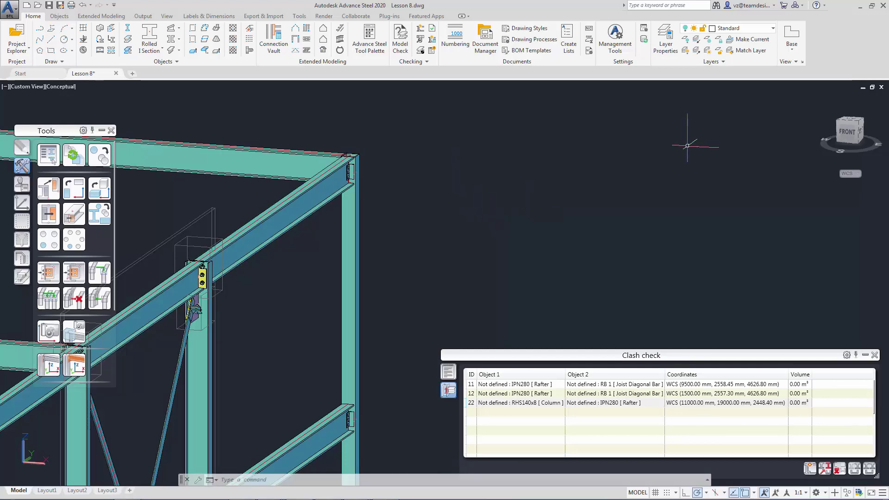
# Show the whole structure in the SW isometric view and rerun the clash check
pyautogui.click(839, 126)
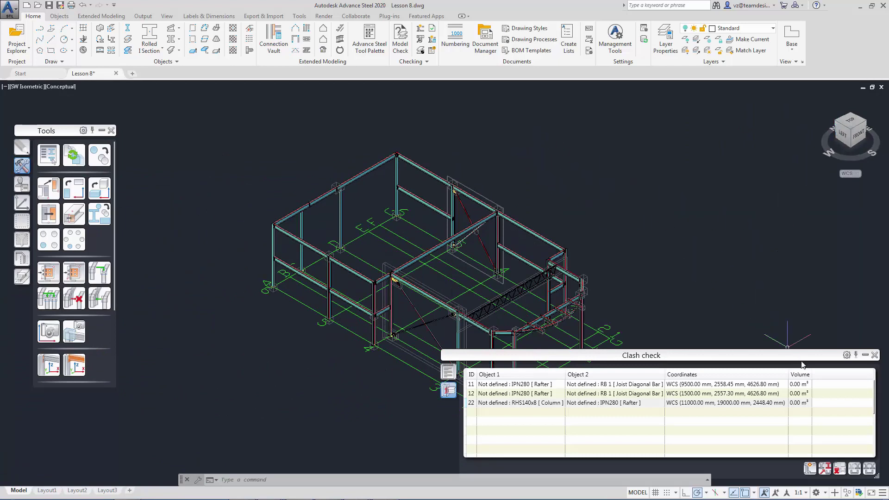
pyautogui.click(803, 403)
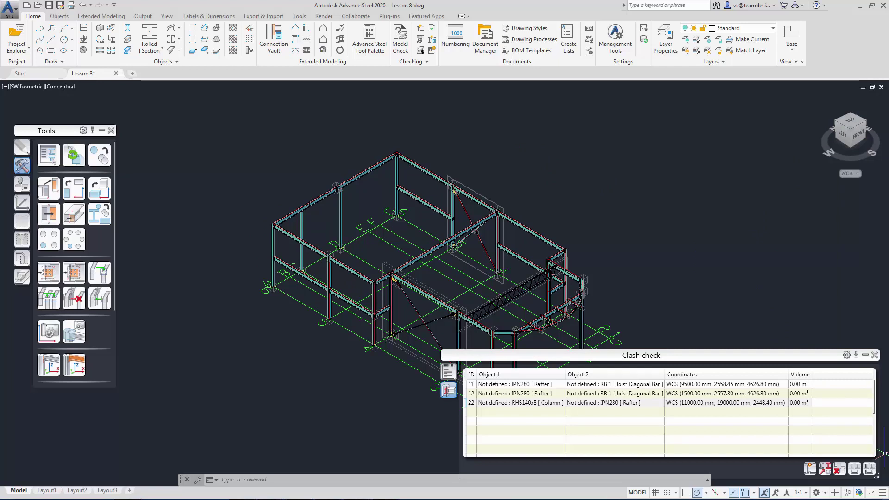
pyautogui.click(421, 30)
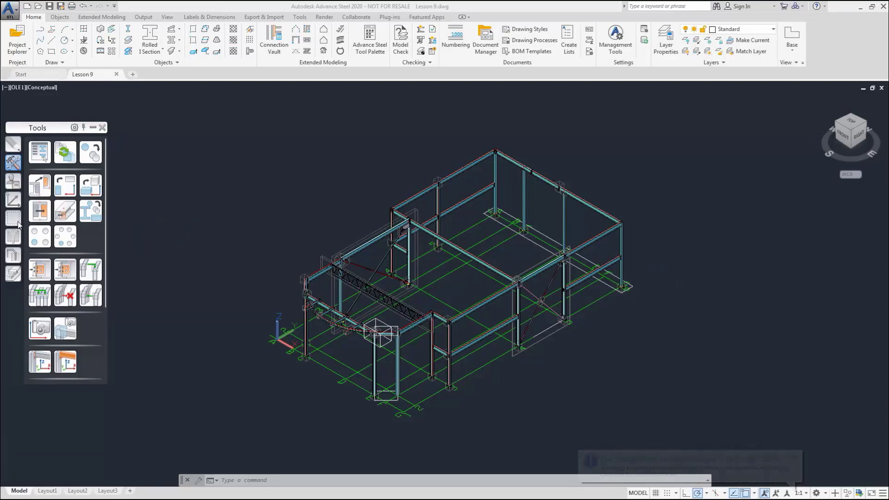
# Mark the rear corner column together with its connected members and select the marked objects
pyautogui.click(17, 221)
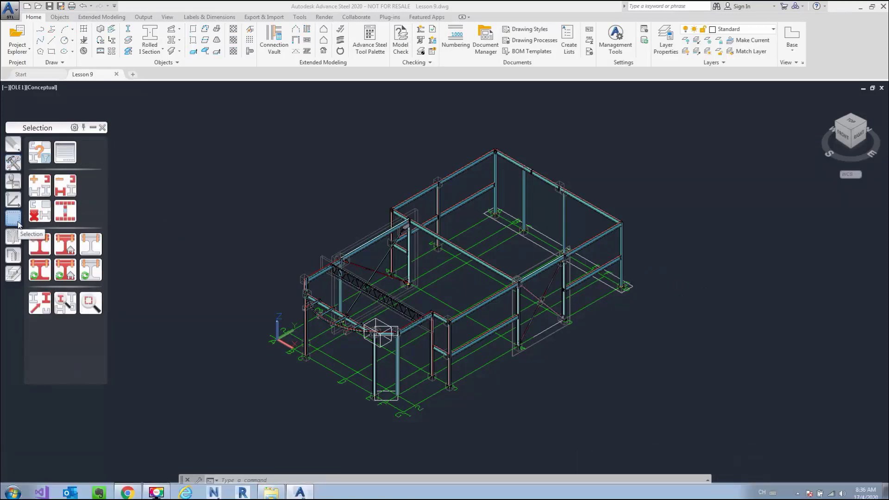
pyautogui.click(58, 249)
pyautogui.click(496, 170)
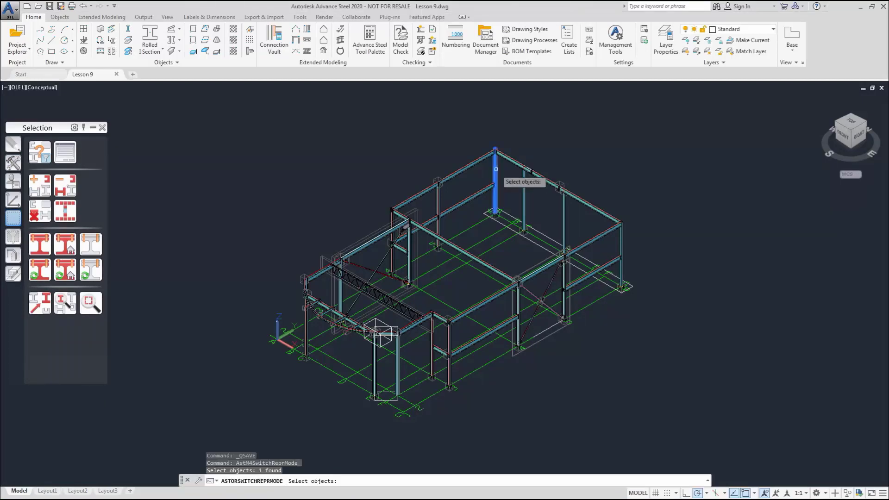
pyautogui.click(496, 170)
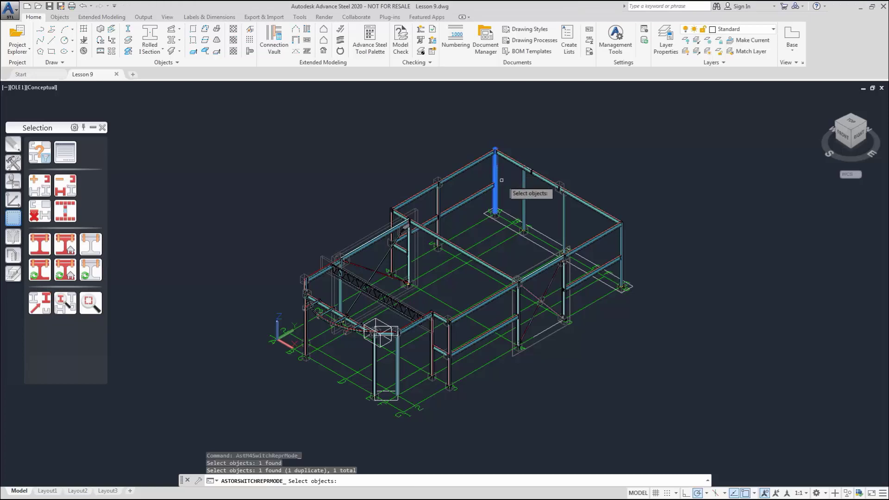
pyautogui.press('Return')
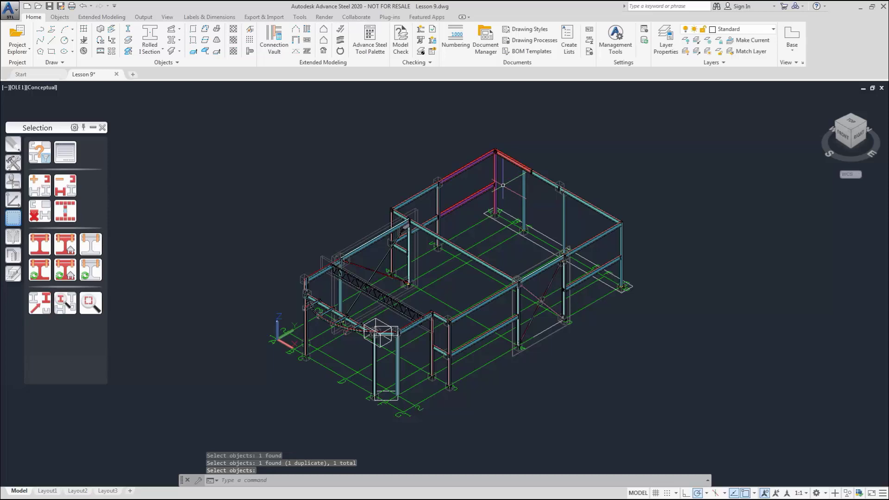
pyautogui.click(66, 211)
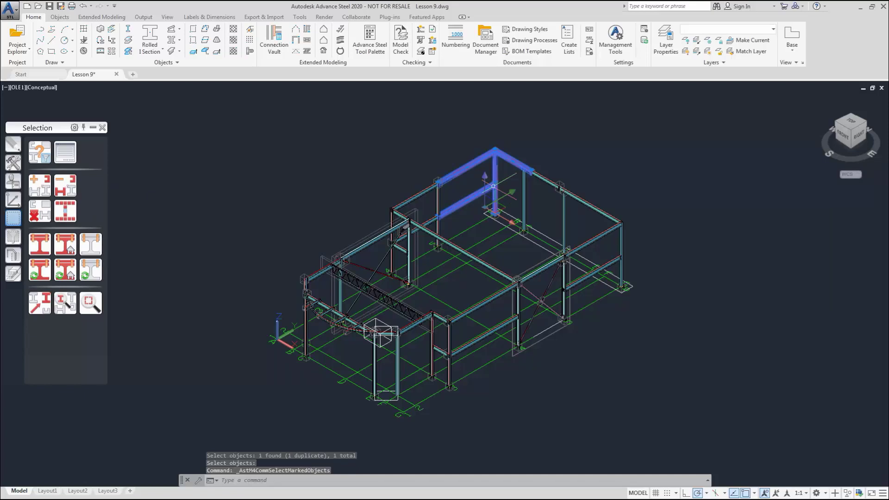
pyautogui.press('Escape')
# Clear the markings from all objects in the model
pyautogui.middleClick(551, 157)
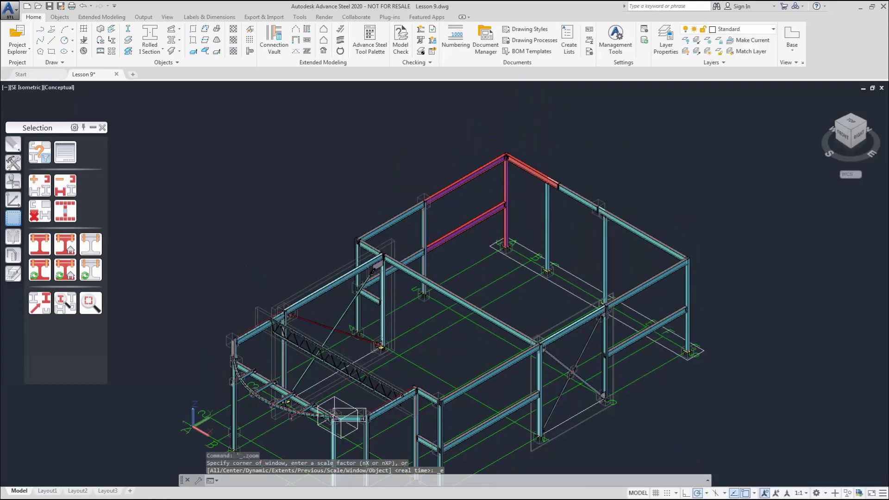
pyautogui.scroll(5, 521, 198)
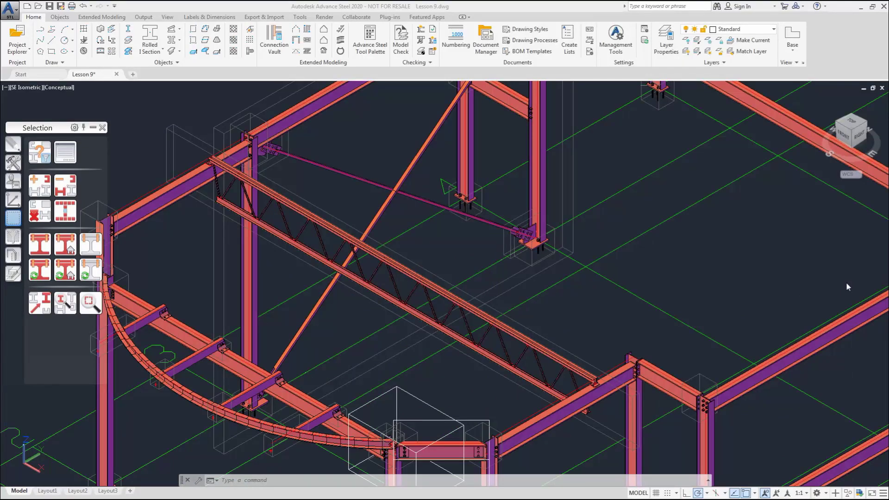
pyautogui.click(44, 220)
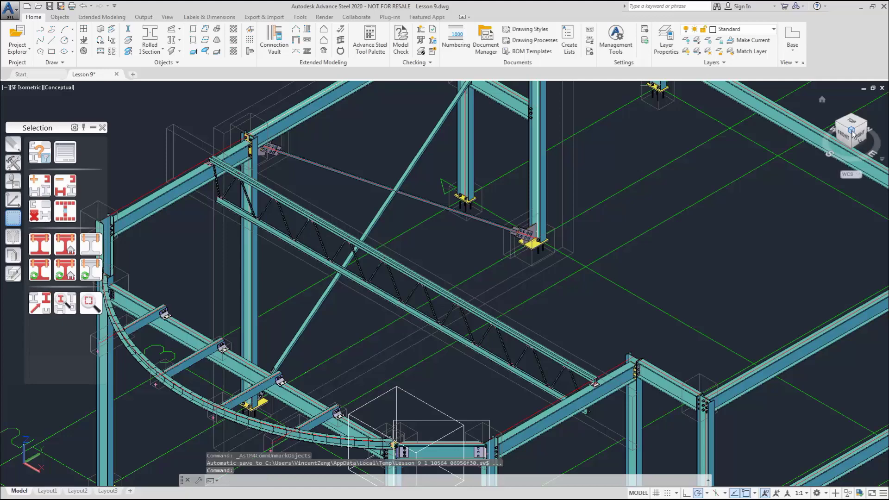
# Mark the connection means of the rear corner column and read the result in the command history
pyautogui.click(833, 113)
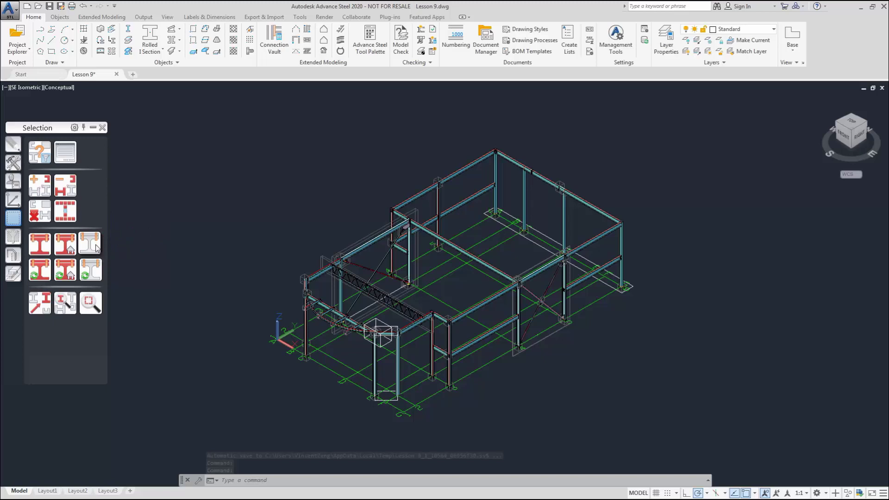
pyautogui.click(88, 249)
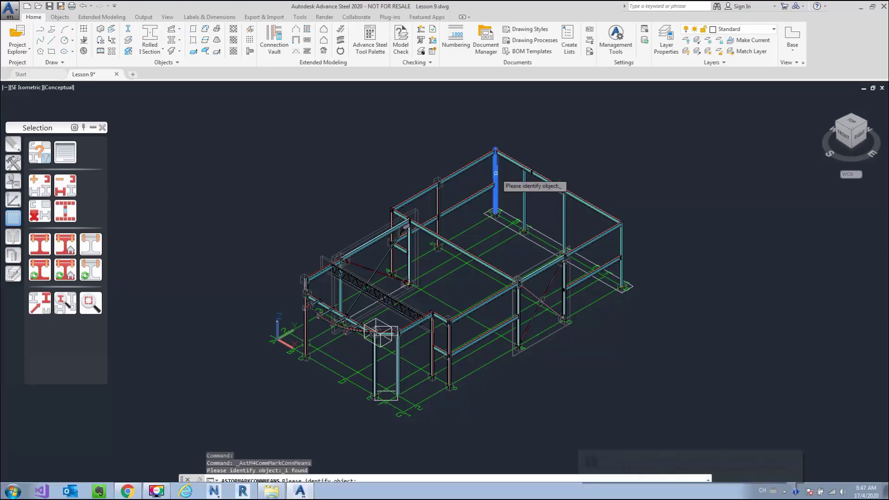
pyautogui.click(495, 175)
pyautogui.press('Return')
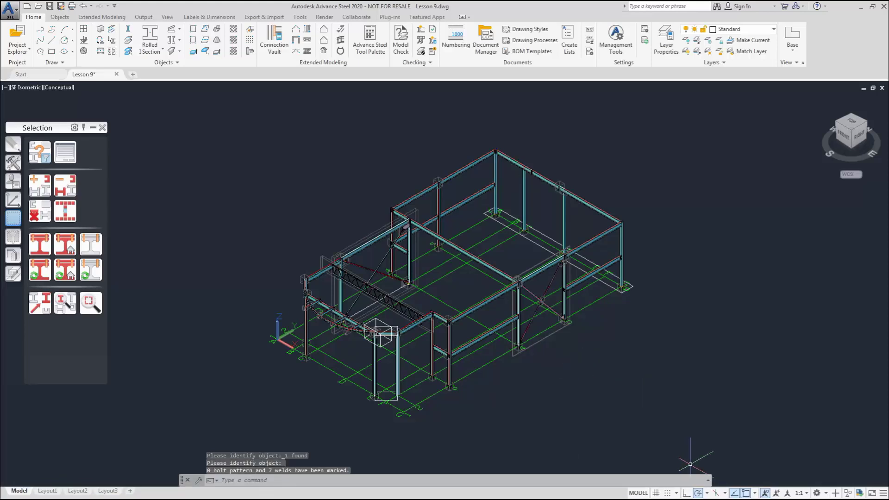
pyautogui.click(707, 479)
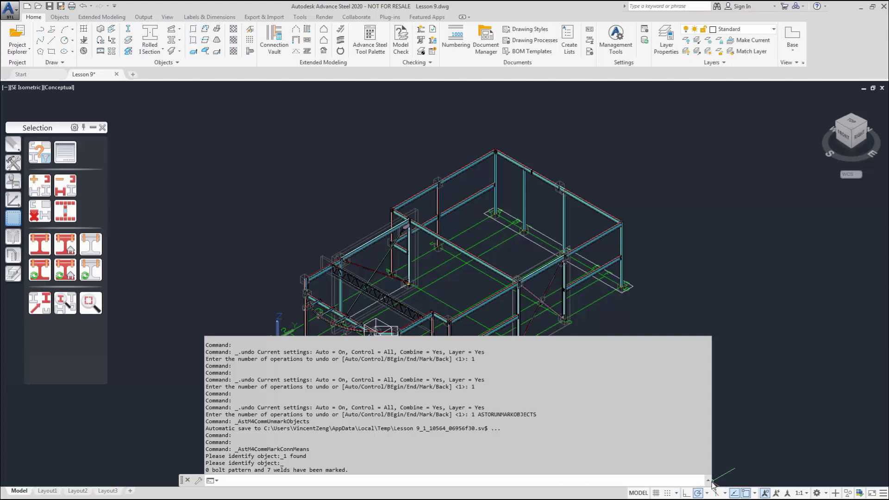
pyautogui.click(708, 481)
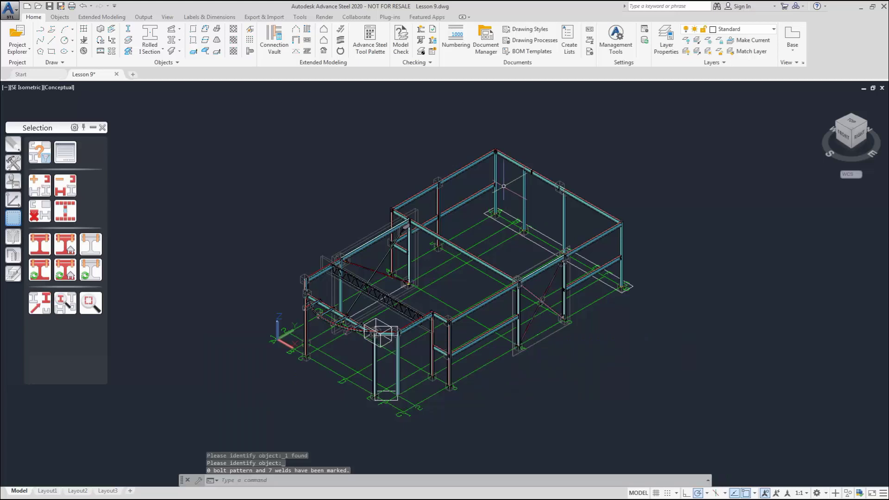
# Search for the marked connection means around the rear corner column
pyautogui.scroll(5, 495, 208)
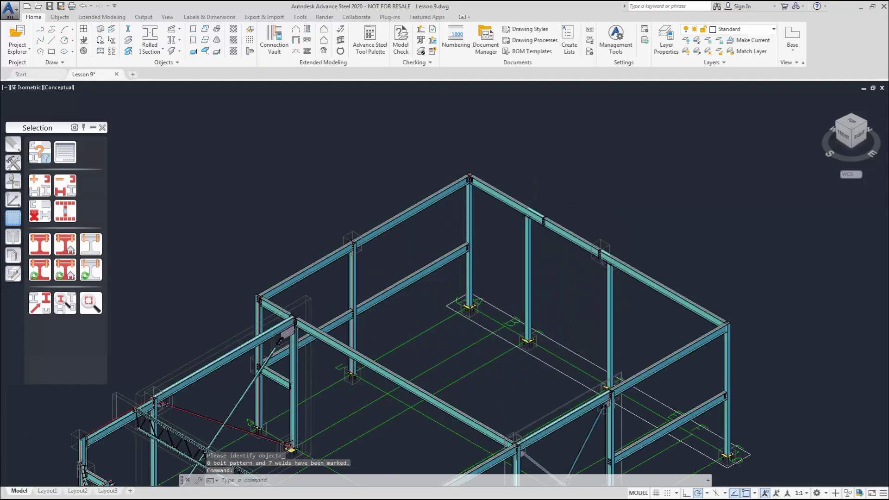
pyautogui.moveTo(483, 246); pyautogui.dragTo(481, 303, button='middle')
pyautogui.scroll(2, 481, 303)
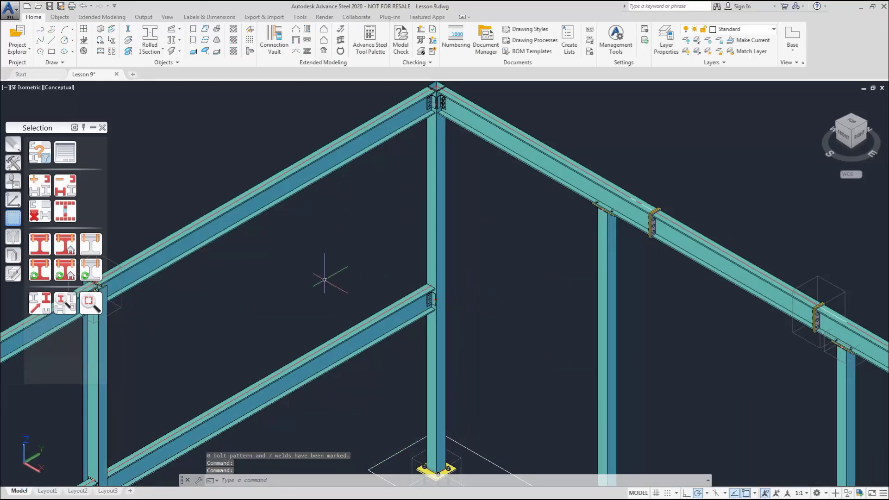
pyautogui.click(44, 305)
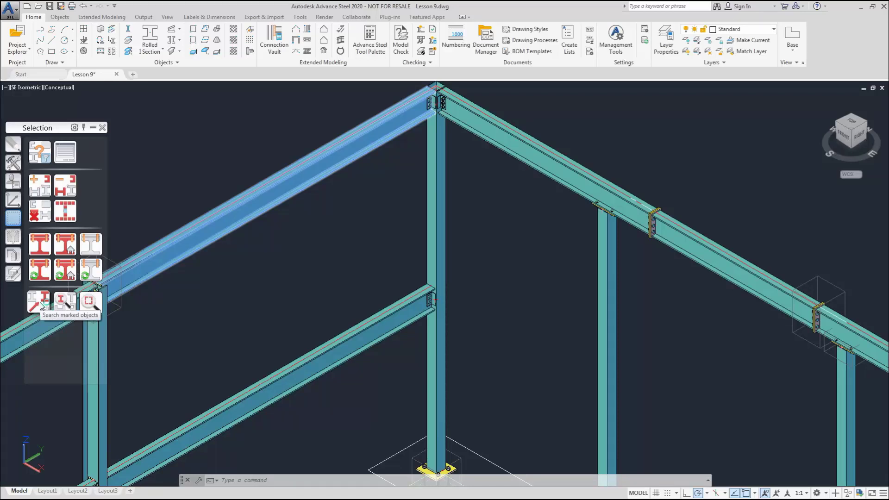
pyautogui.click(41, 306)
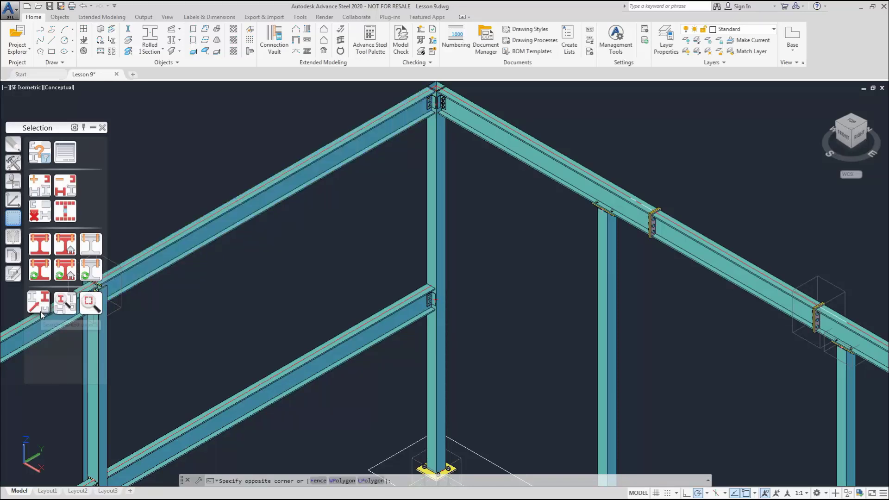
pyautogui.click(41, 312)
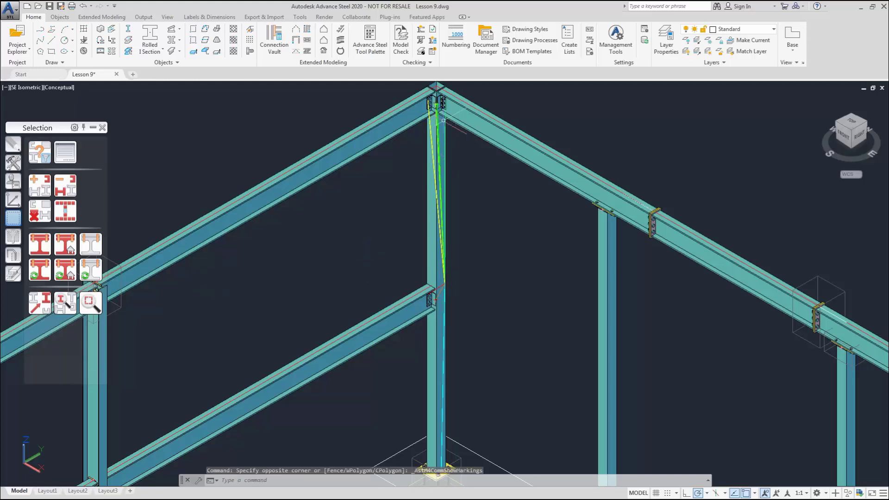
# Examine where the marking lines lead on the corner column, from the upper rafter connections down to the base plate
pyautogui.scroll(6, 403, 190)
pyautogui.scroll(2, 412, 236)
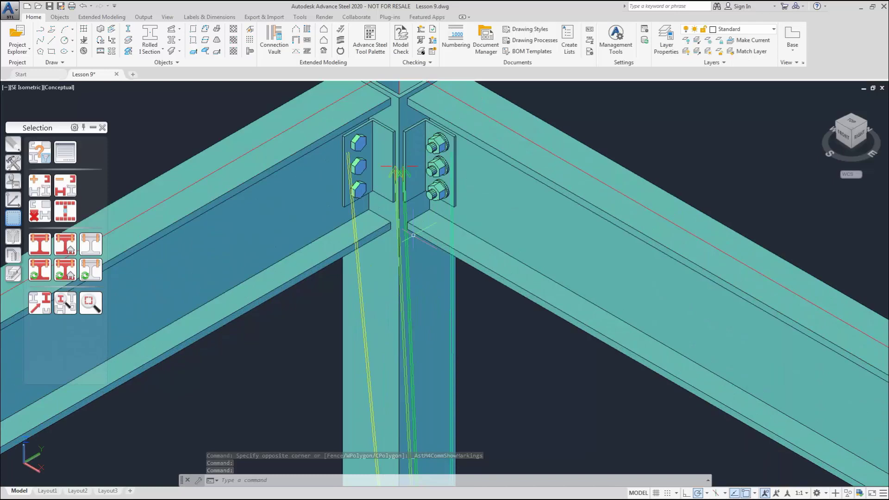
pyautogui.scroll(-4, 413, 235)
pyautogui.scroll(-3, 404, 353)
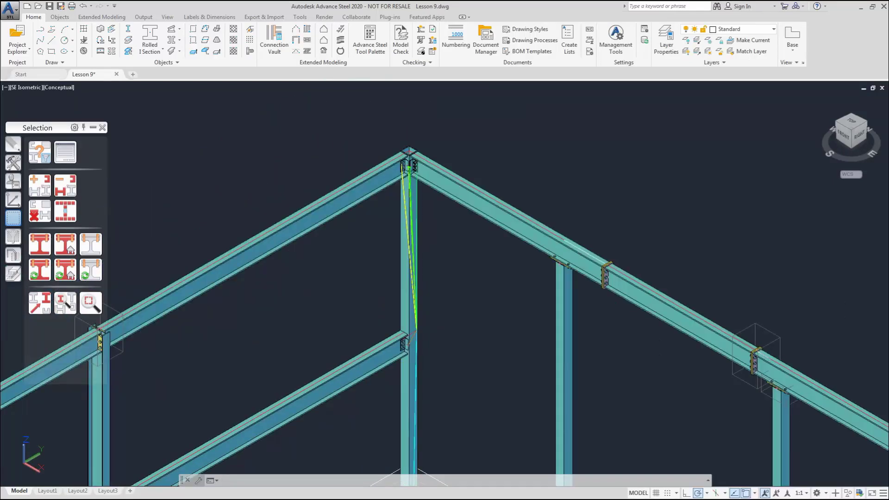
pyautogui.keyDown('shift'); pyautogui.moveTo(441, 356); pyautogui.dragTo(385, 268, button='middle'); pyautogui.keyUp('shift')
pyautogui.scroll(5, 408, 366)
pyautogui.scroll(-3, 387, 354)
pyautogui.moveTo(398, 371); pyautogui.dragTo(398, 310, button='middle')
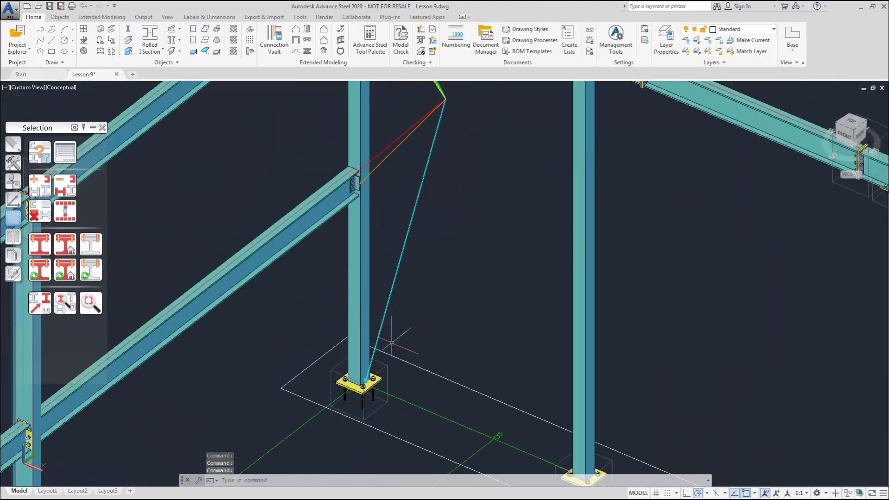
pyautogui.scroll(-3, 430, 285)
pyautogui.moveTo(430, 284); pyautogui.dragTo(430, 284, button='middle')
pyautogui.middleClick(430, 284)
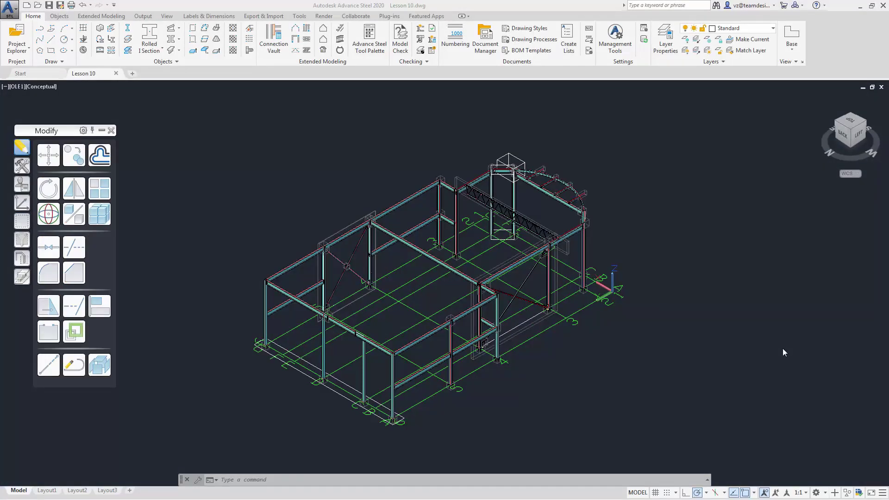
# Move the UCS origin to the base of the end wall's corner column on the side opposite grid A
pyautogui.click(22, 203)
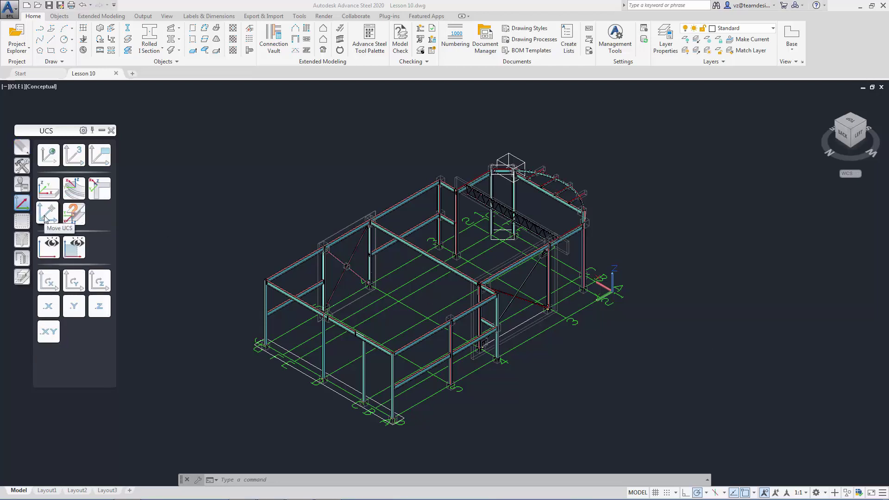
pyautogui.click(47, 213)
pyautogui.scroll(5, 254, 341)
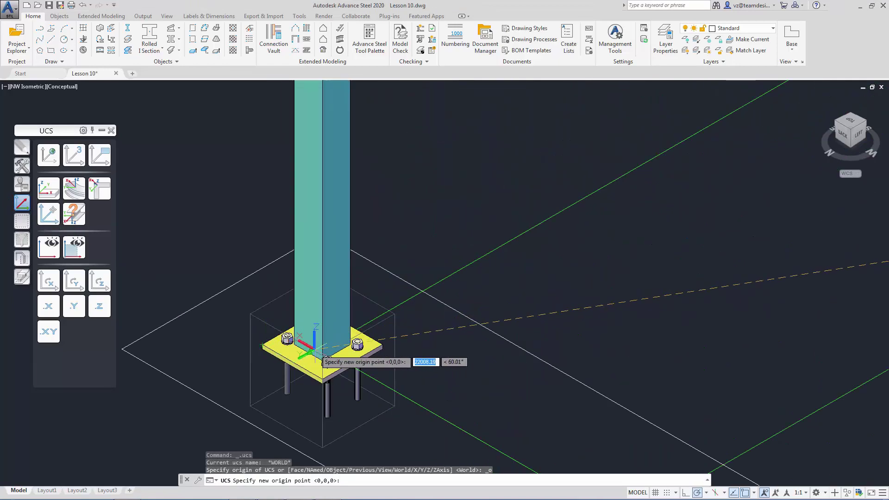
pyautogui.click(324, 361)
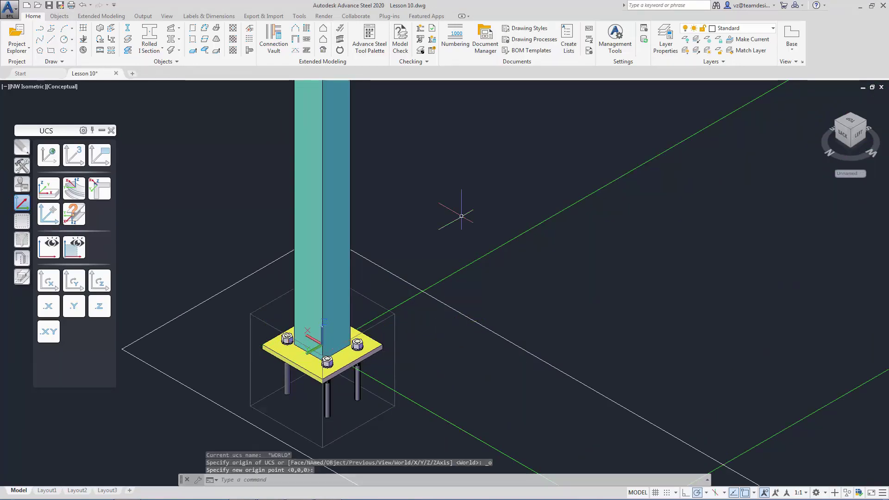
# Rotate the UCS once about X and twice about Y to align it with the end wall's plane
pyautogui.click(56, 285)
pyautogui.click(73, 286)
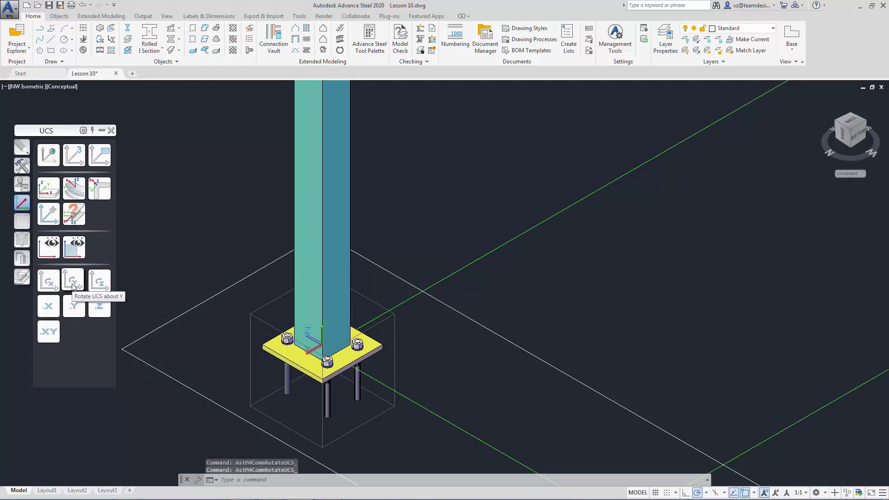
pyautogui.click(72, 286)
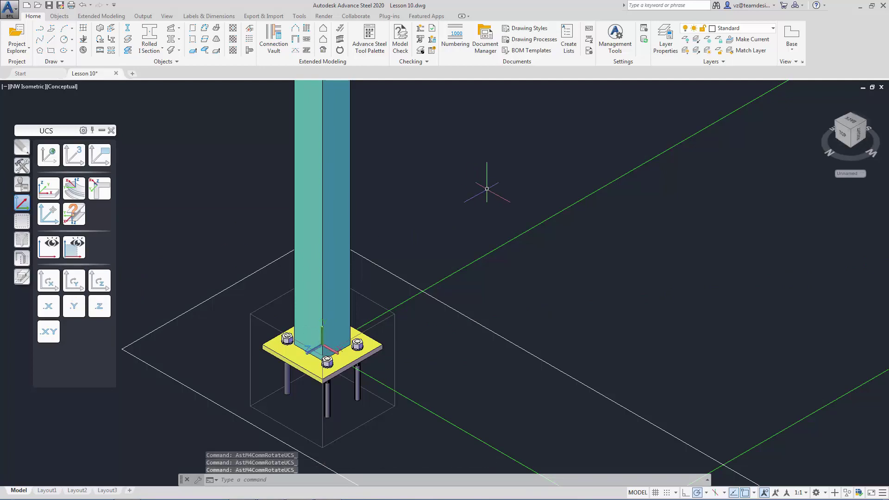
pyautogui.middleClick(743, 238)
pyautogui.middleClick(743, 239)
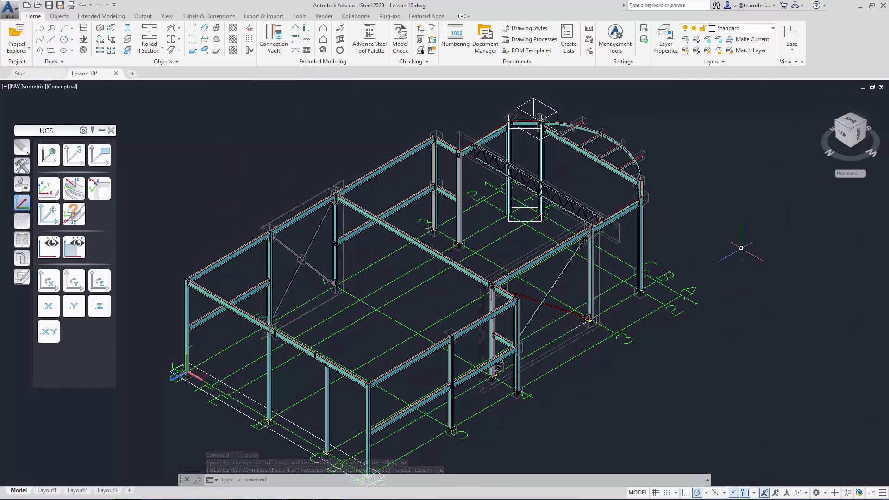
# Create a camera at the current UCS, located at point 0,0,0
pyautogui.click(22, 166)
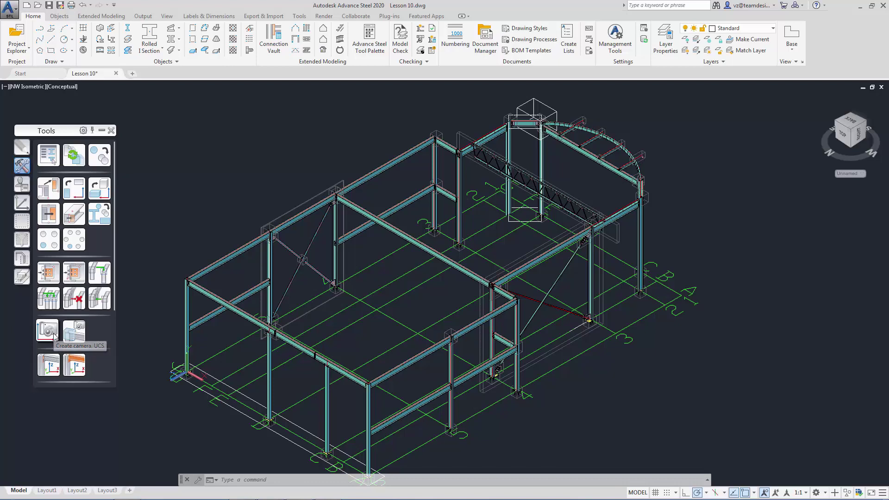
pyautogui.click(48, 330)
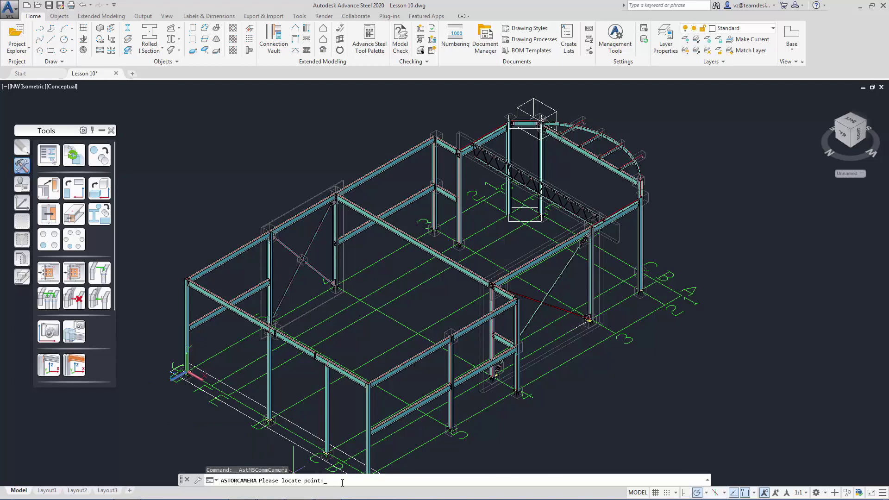
pyautogui.write('0,0,0')
pyautogui.press('Return')
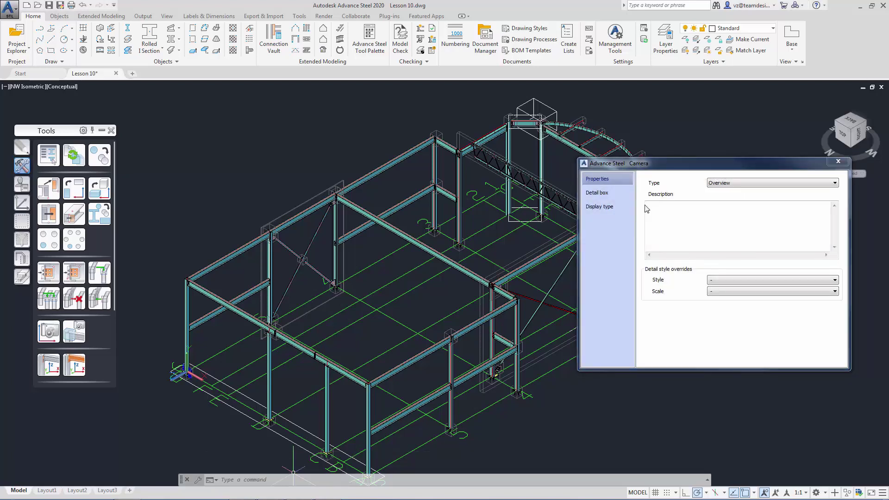
# Keep the camera type as Overview and enter the description "Elevation View 1"
pyautogui.click(726, 185)
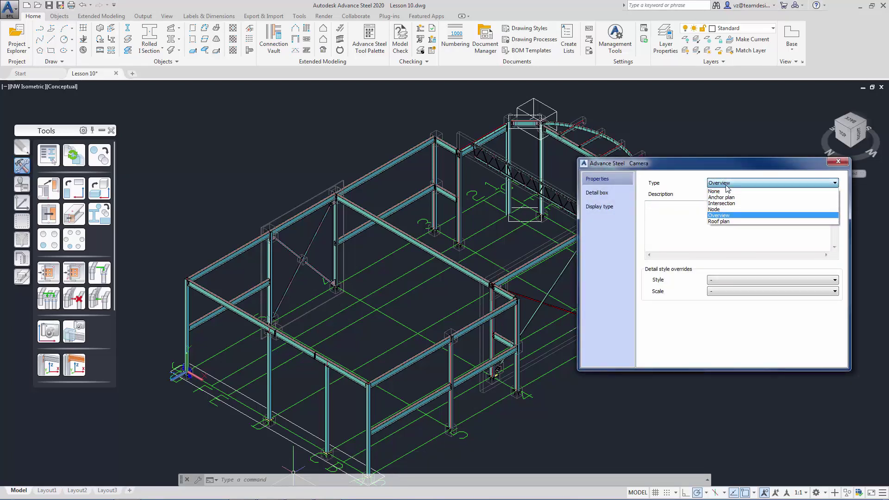
pyautogui.click(722, 215)
pyautogui.click(693, 218)
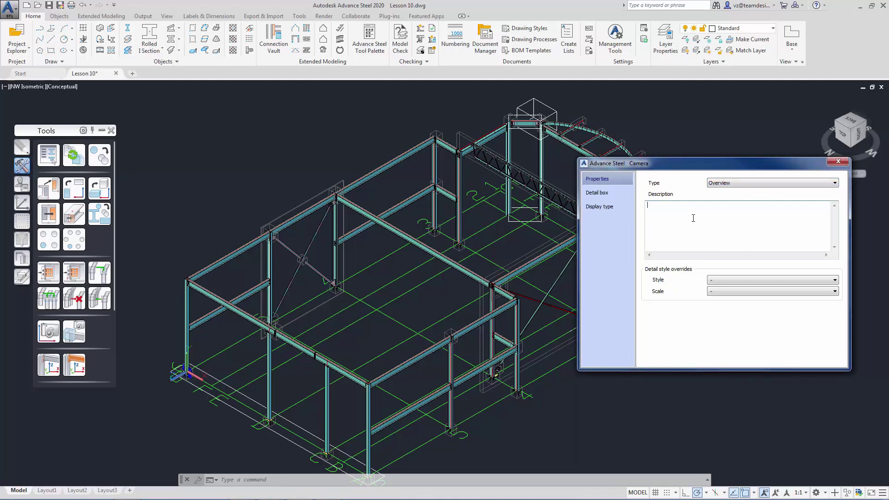
pyautogui.write('Elevation View 1')
# Enable the front and rear Z-viewport limits in the camera's detail box, each at 500.00
pyautogui.click(604, 193)
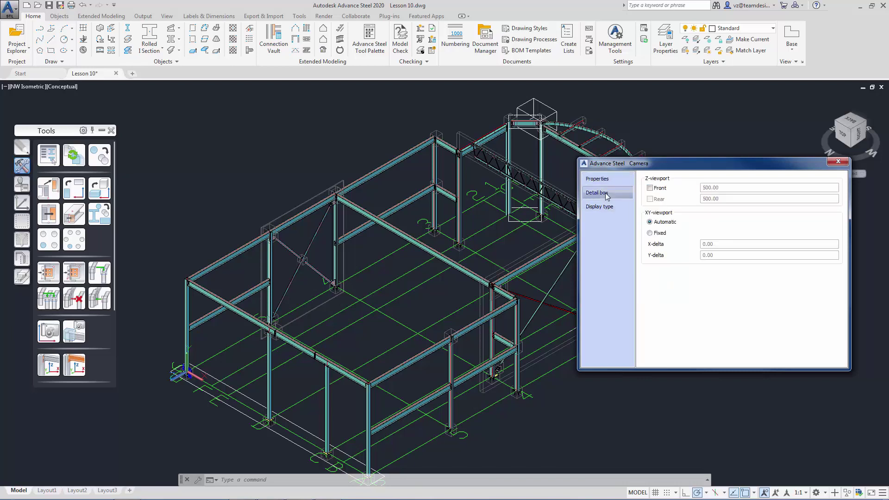
pyautogui.click(650, 188)
pyautogui.click(650, 199)
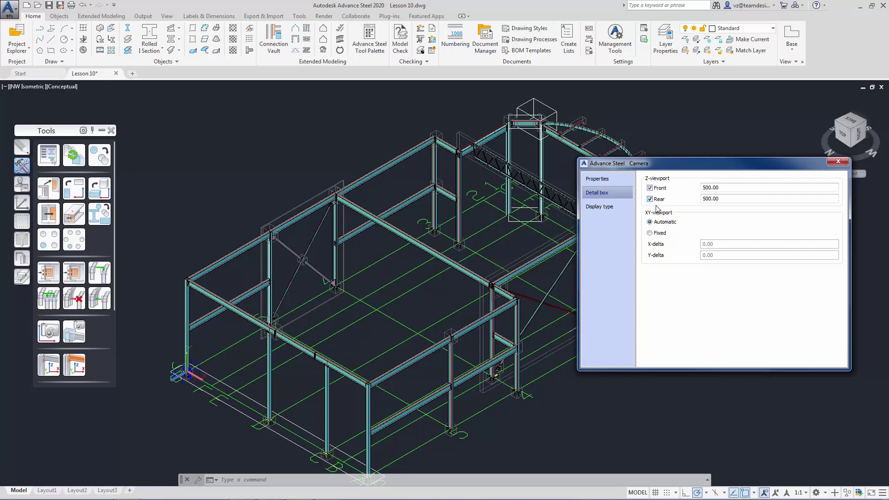
# Fix the camera's XY-viewport with X-delta 12000 and Y-delta 6000, and keep its display type as Standard
pyautogui.click(663, 233)
pyautogui.click(677, 244)
pyautogui.write('12000')
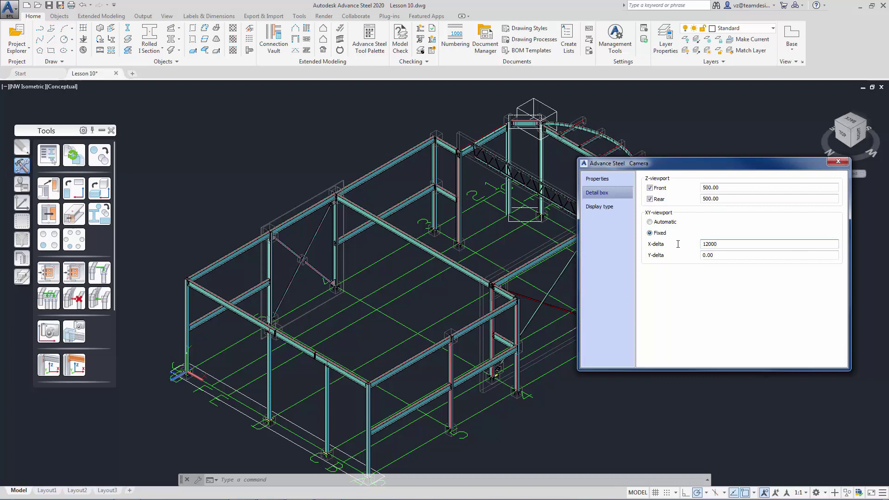
pyautogui.press('Tab')
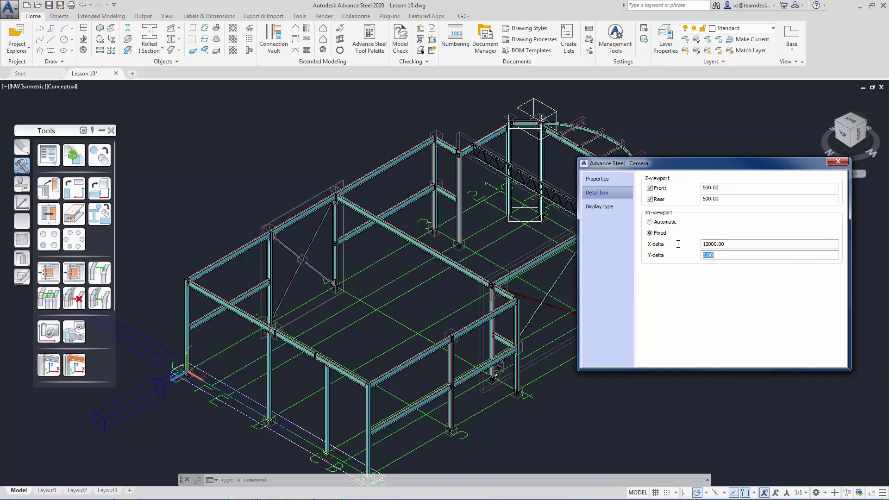
pyautogui.write('6000')
pyautogui.press('Tab')
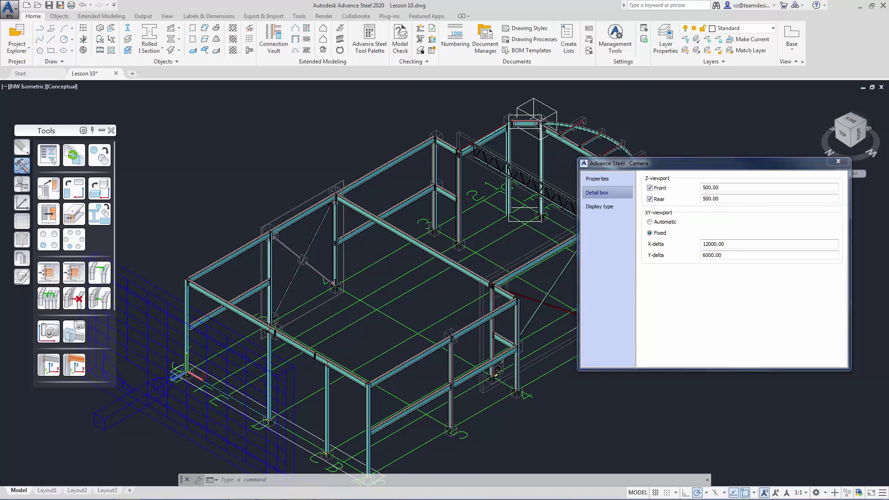
pyautogui.click(617, 210)
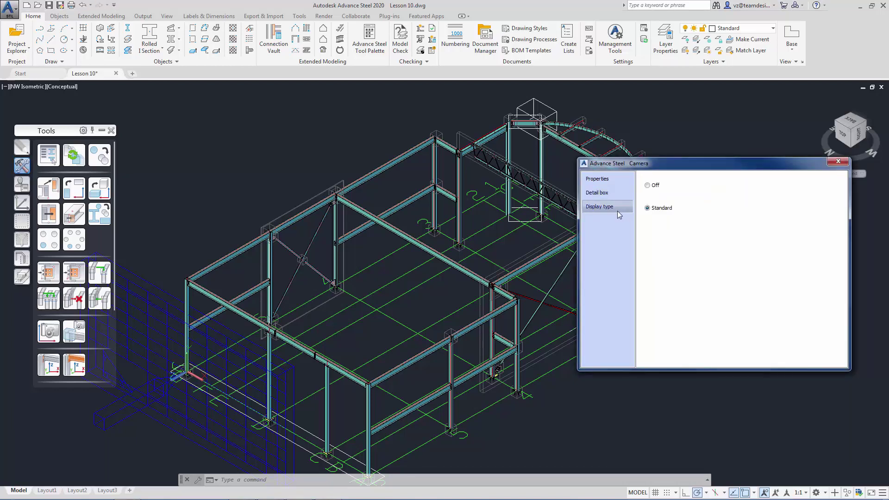
pyautogui.click(837, 161)
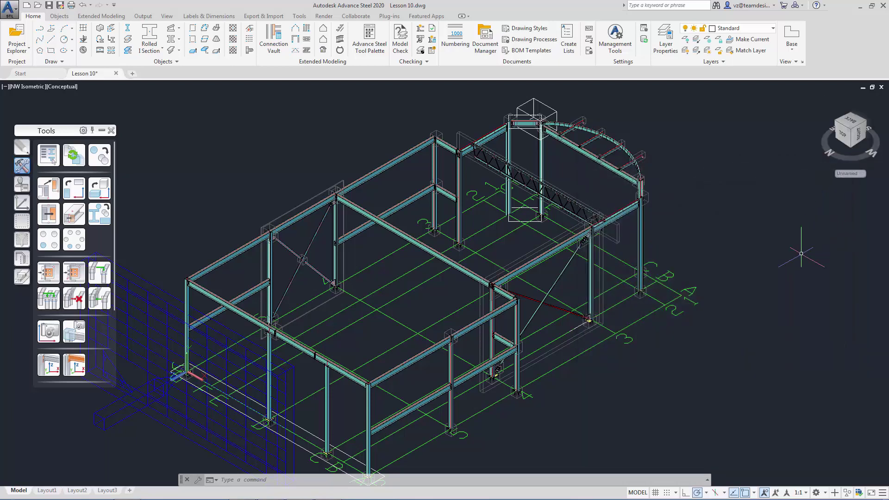
# Reset the UCS to World and show the model in the Back view
pyautogui.click(22, 202)
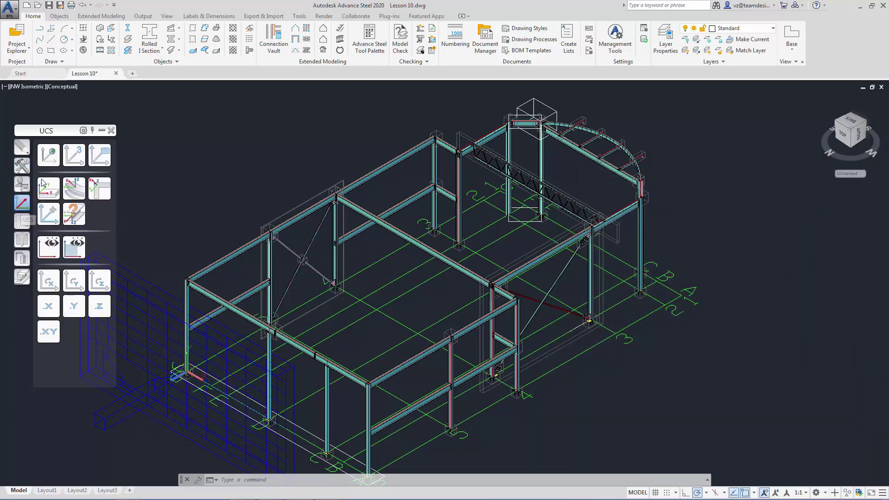
pyautogui.click(48, 154)
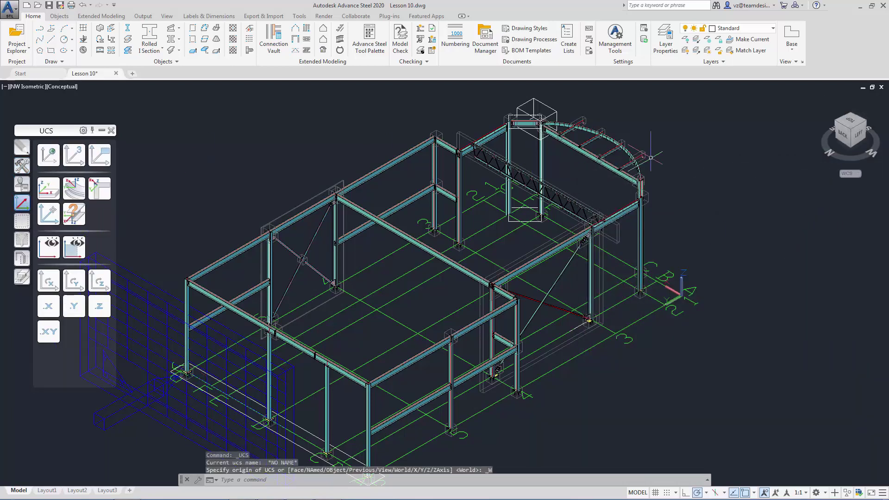
pyautogui.click(843, 135)
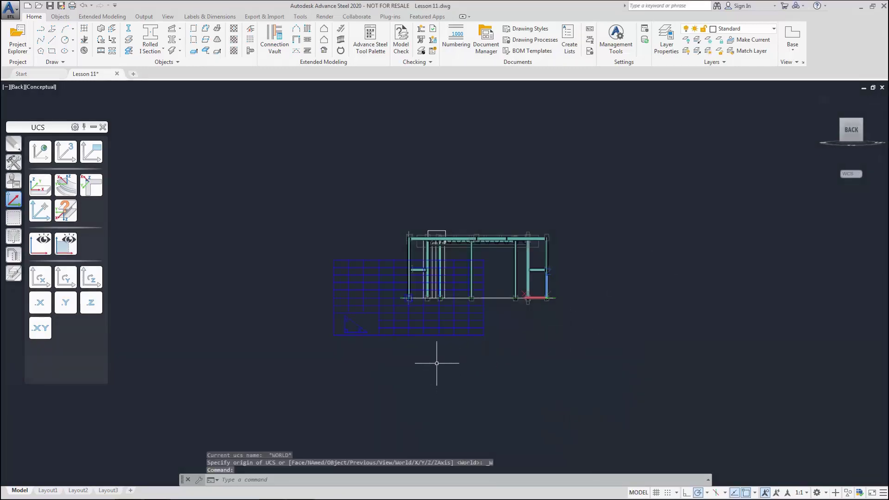
# Move the camera box horizontally so it spans the full width of the end frame
pyautogui.click(446, 321)
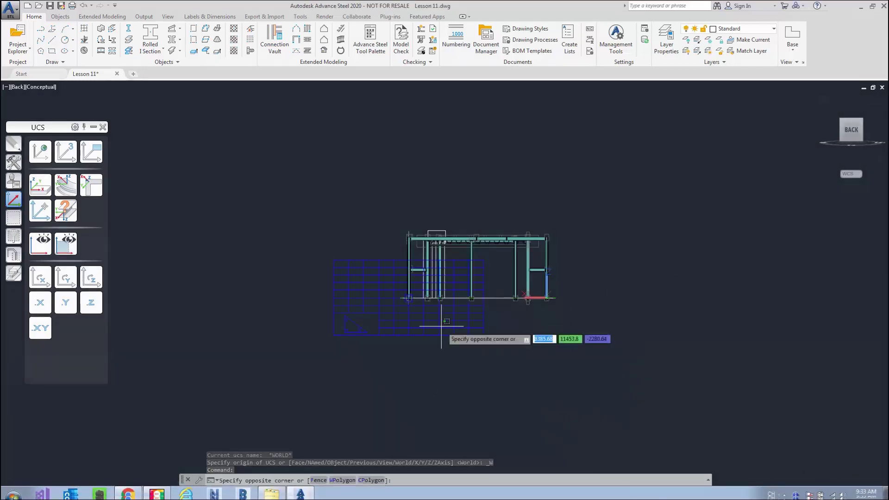
pyautogui.press('Escape')
pyautogui.click(464, 320)
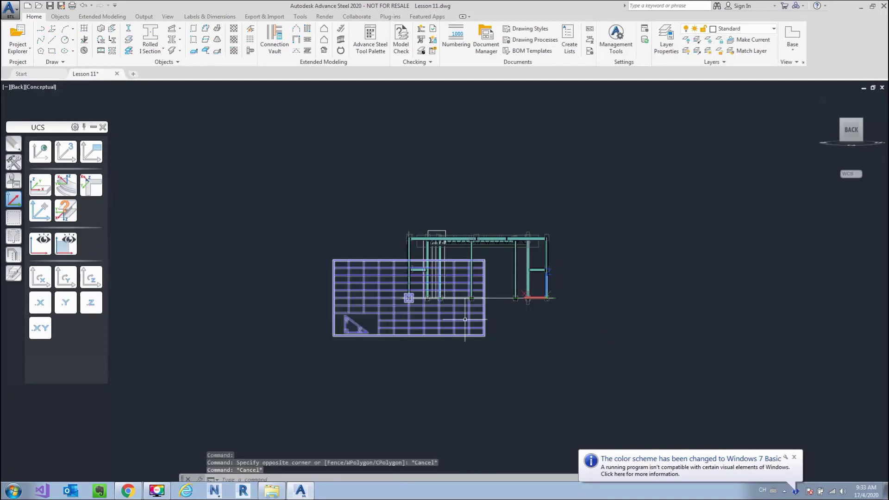
pyautogui.click(465, 319)
pyautogui.rightClick(466, 319)
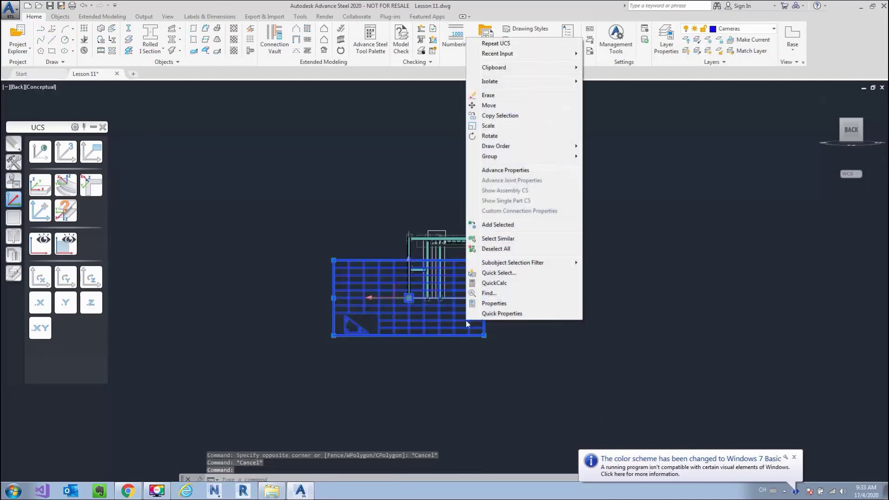
pyautogui.click(486, 111)
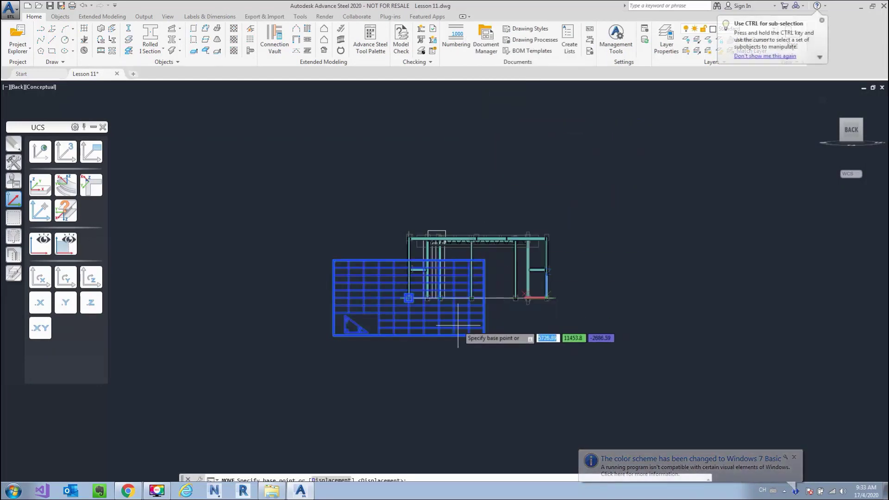
pyautogui.scroll(2, 422, 312)
pyautogui.click(532, 347)
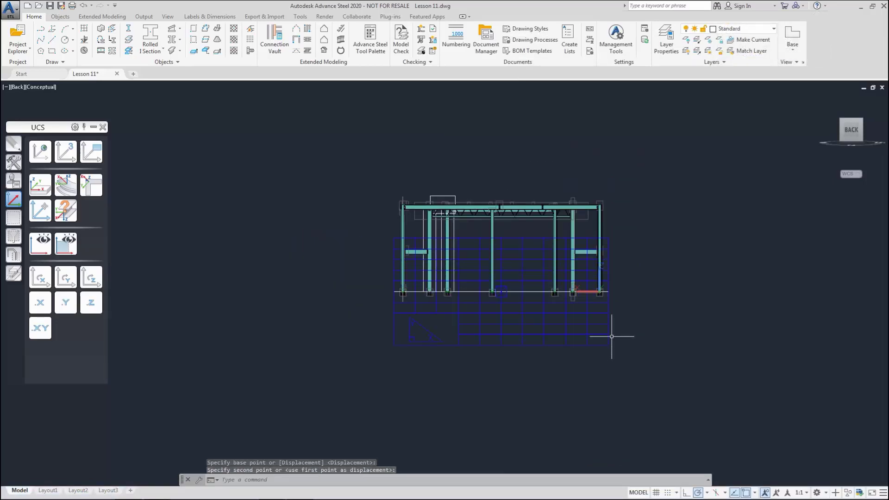
# Move the camera box vertically up so it encloses the end frame from the column bases to the roof beam
pyautogui.click(609, 344)
pyautogui.rightClick(608, 331)
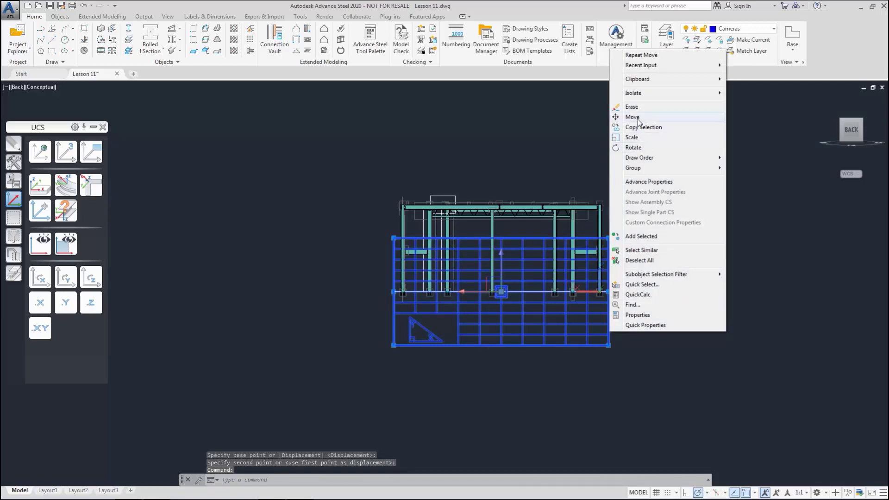
pyautogui.click(630, 122)
pyautogui.click(617, 338)
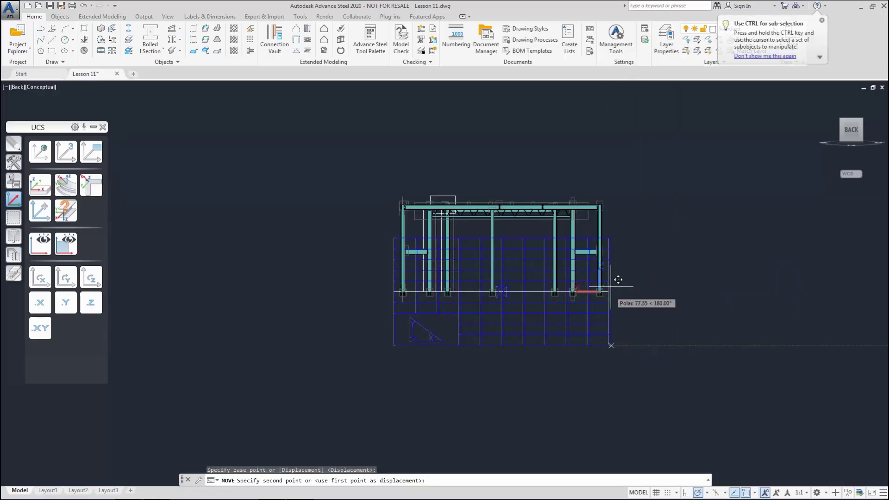
pyautogui.keyDown('shift'); pyautogui.moveTo(606, 292); pyautogui.dragTo(595, 316, button='middle'); pyautogui.keyUp('shift')
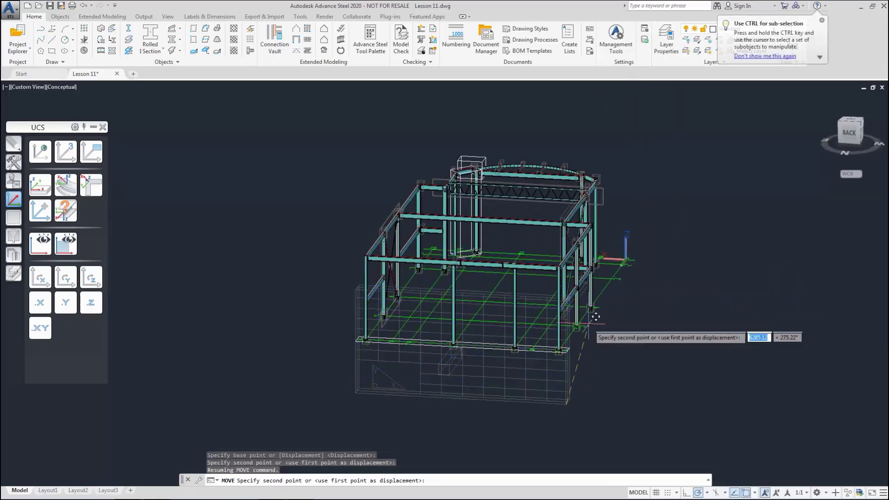
pyautogui.click(565, 363)
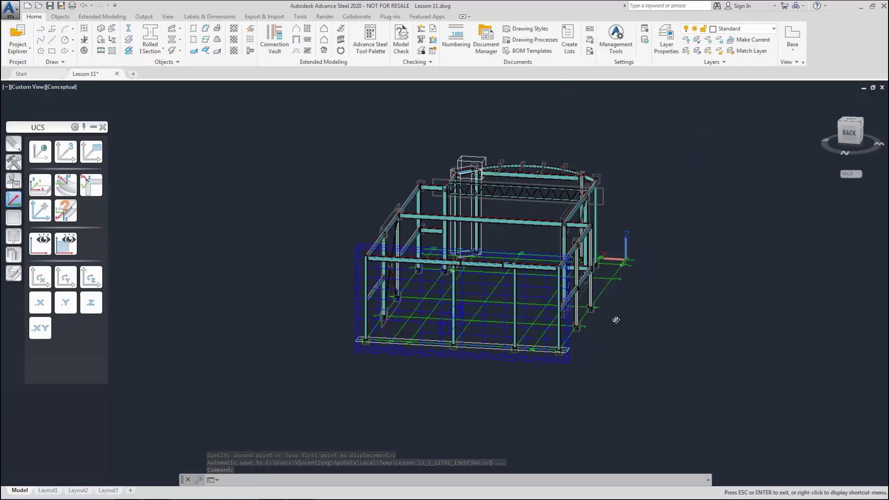
# Move the UCS origin to the base plate of the outer side column near grid label 2, working in the NE isometric view
pyautogui.keyDown('shift'); pyautogui.moveTo(617, 312); pyautogui.dragTo(628, 286, button='middle'); pyautogui.keyUp('shift')
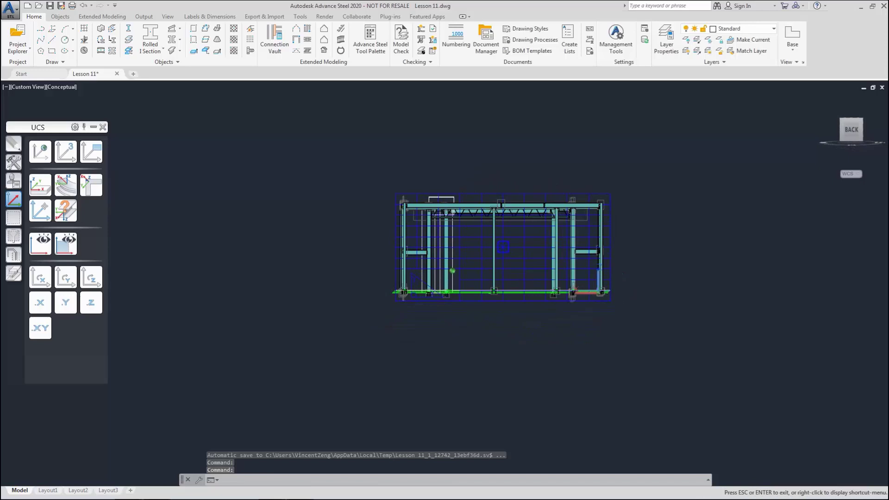
pyautogui.click(845, 124)
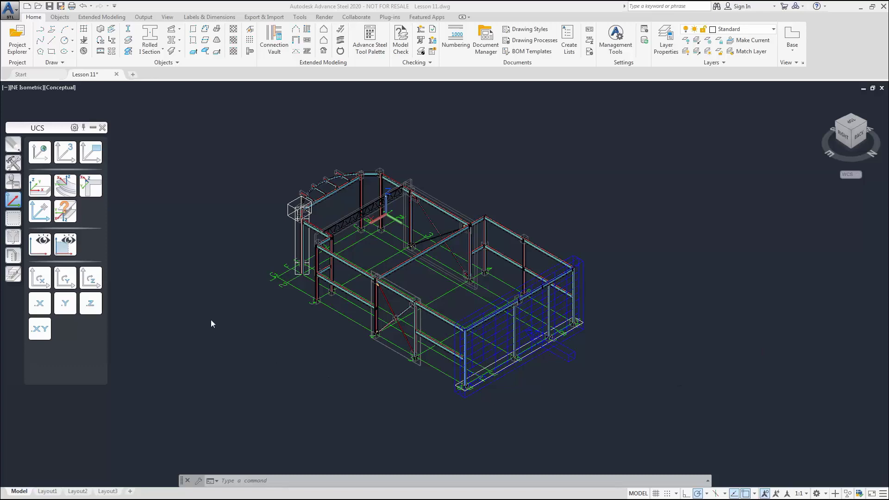
pyautogui.click(40, 211)
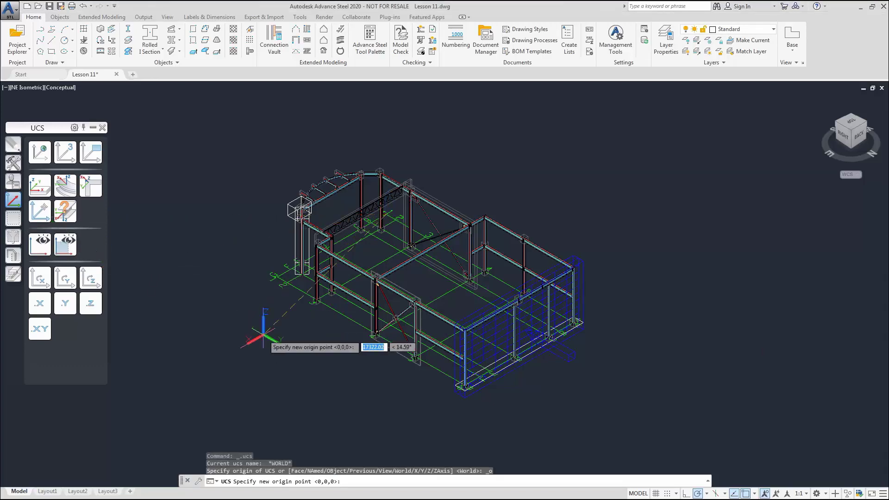
pyautogui.scroll(5, 308, 307)
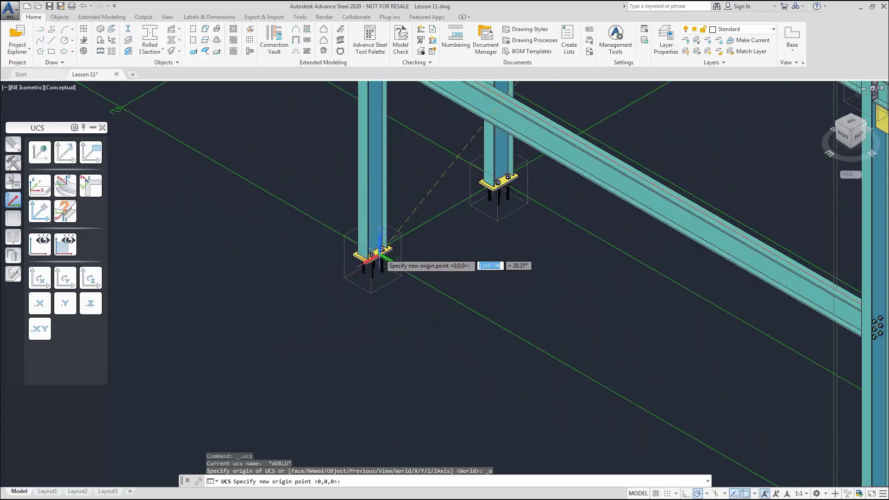
pyautogui.click(372, 254)
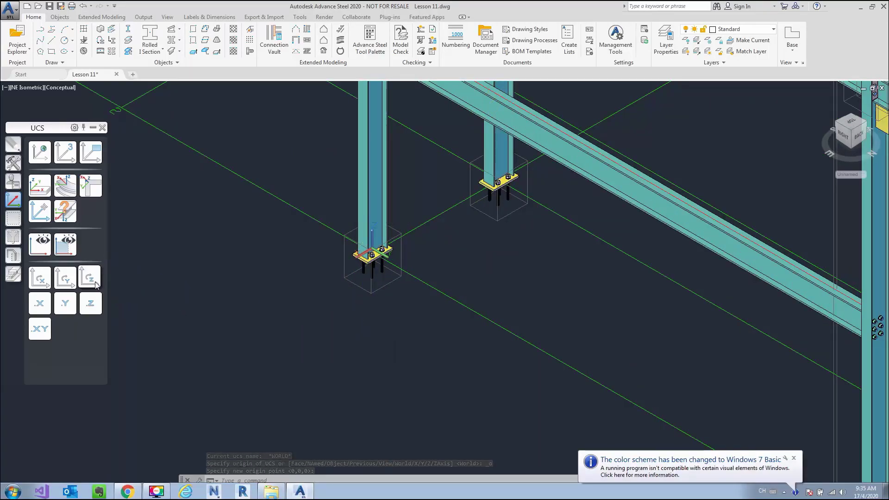
# Rotate the UCS until Y points up and Z faces outward from the long side, and insert a camera at point 0,0,0
pyautogui.click(71, 283)
pyautogui.click(72, 284)
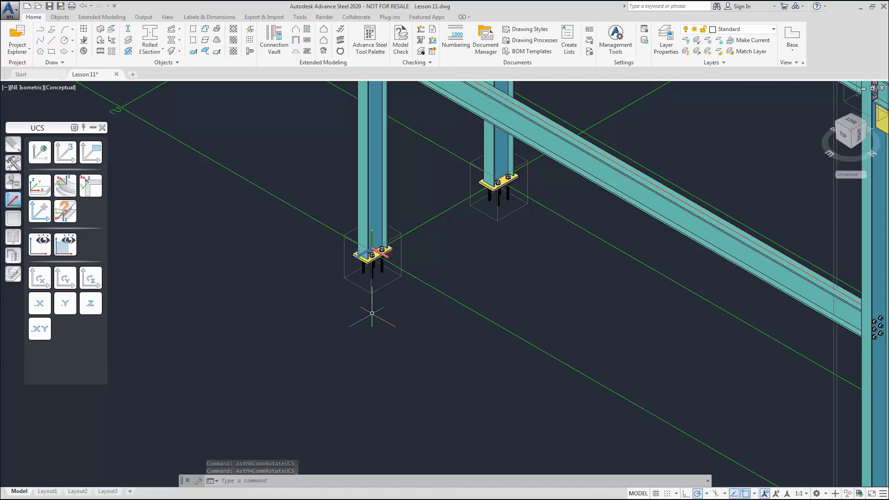
pyautogui.click(12, 167)
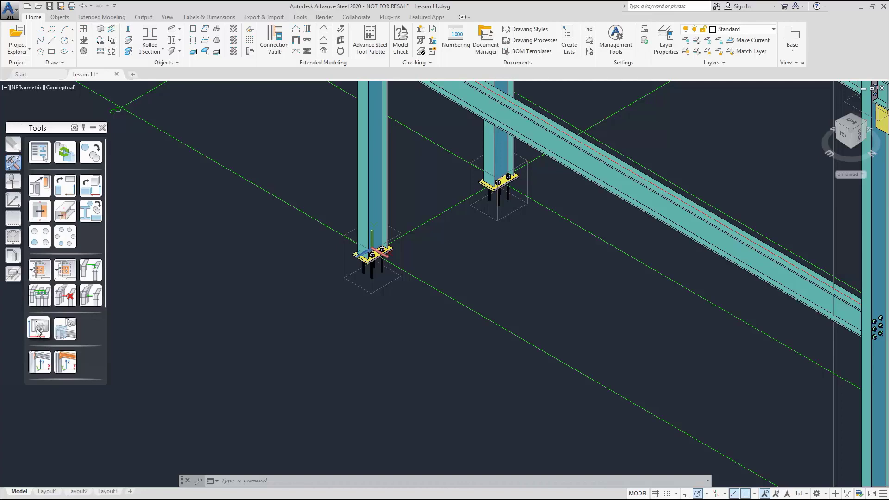
pyautogui.click(39, 329)
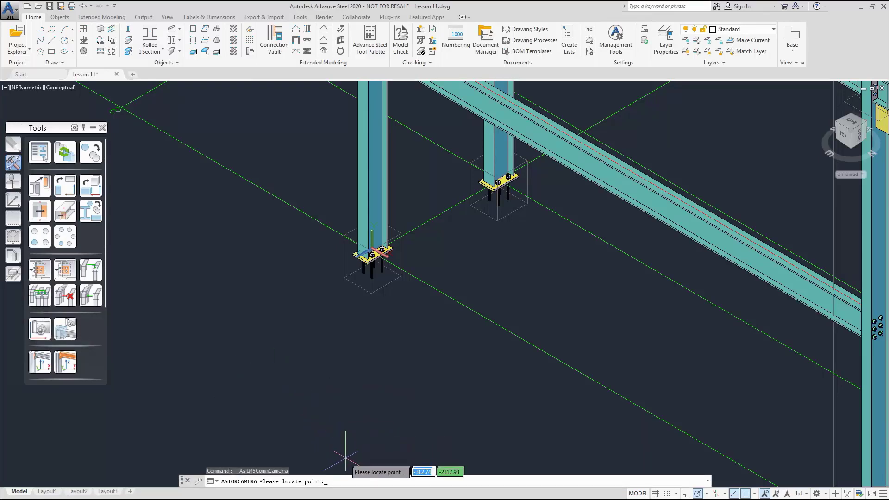
pyautogui.write('0,0,0')
pyautogui.press('Return')
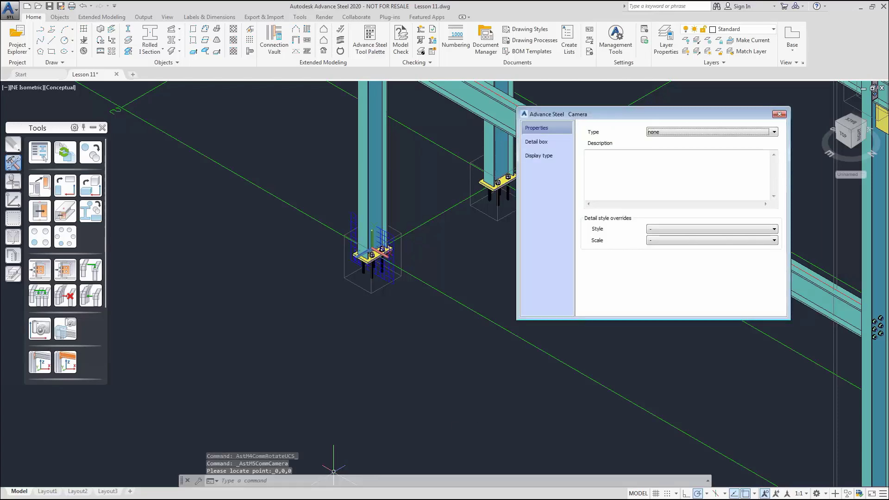
# Make the camera an Overview described as "Elevation View 2" and enable both the Front and Rear limits of its z-viewport
pyautogui.click(713, 132)
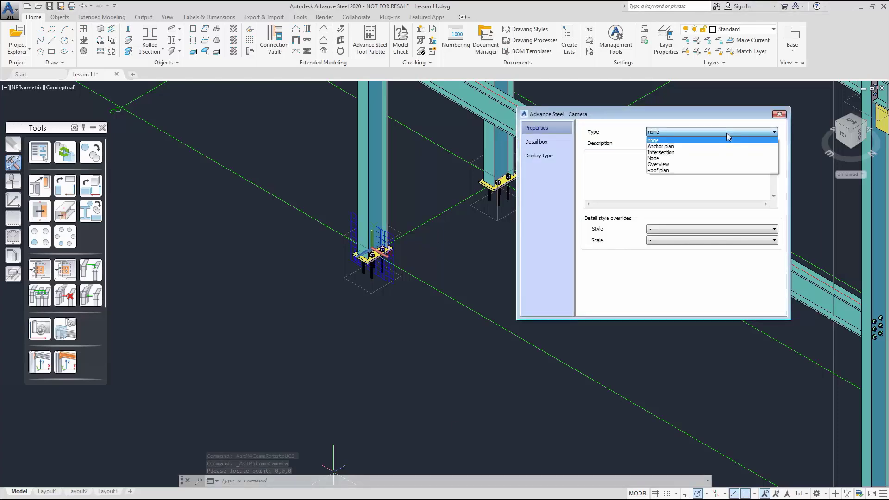
pyautogui.click(666, 147)
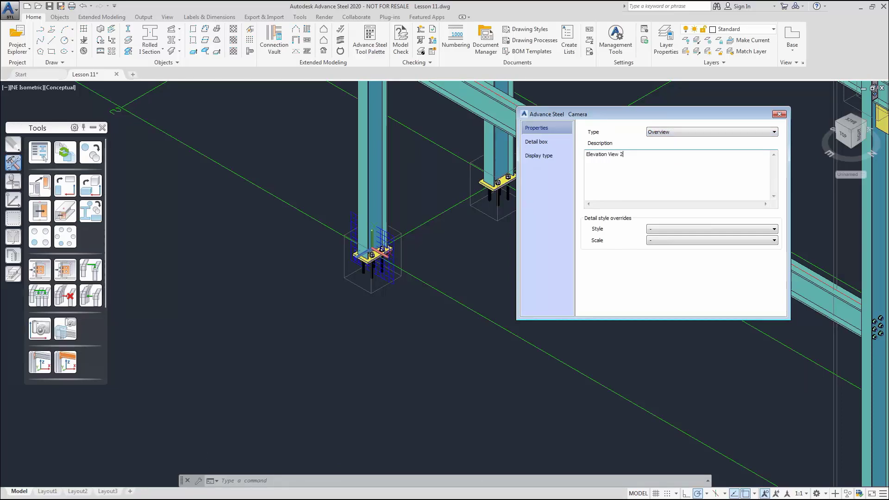
pyautogui.click(557, 146)
pyautogui.click(589, 137)
pyautogui.click(589, 148)
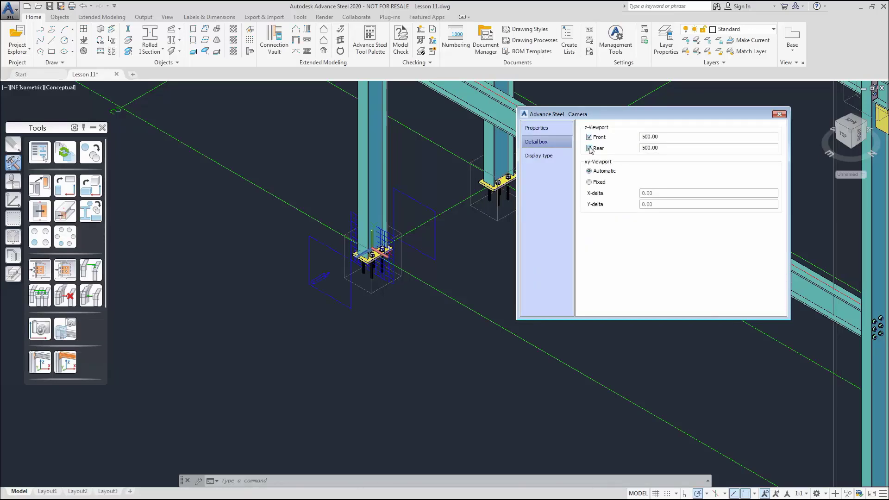
# Fix the camera's xy-viewport at X-delta 16000 and Y-delta 6000, keeping the Standard display type, and close the camera settings
pyautogui.click(591, 183)
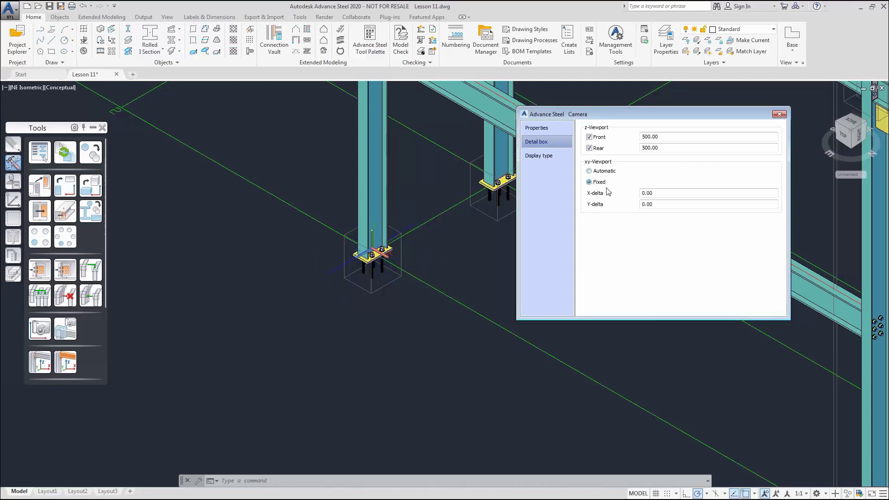
pyautogui.press('Tab')
pyautogui.write('16000')
pyautogui.press('Tab')
pyautogui.write('6000')
pyautogui.press('Tab')
pyautogui.click(538, 156)
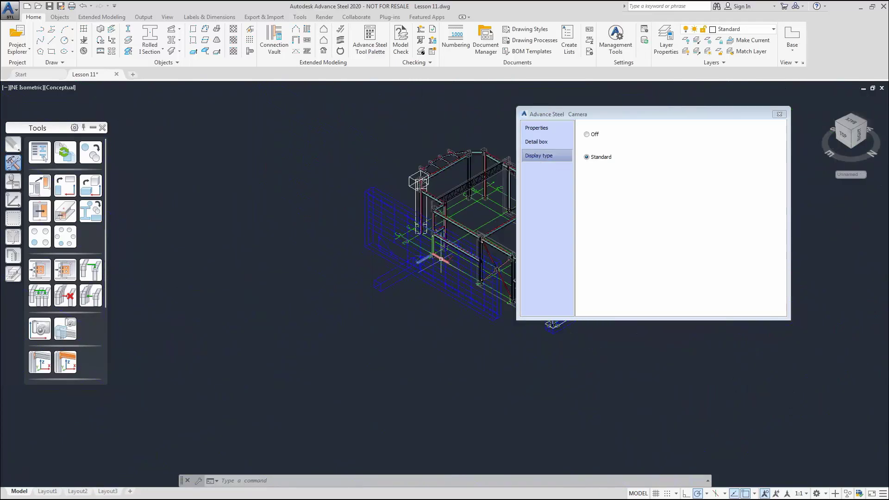
pyautogui.click(778, 115)
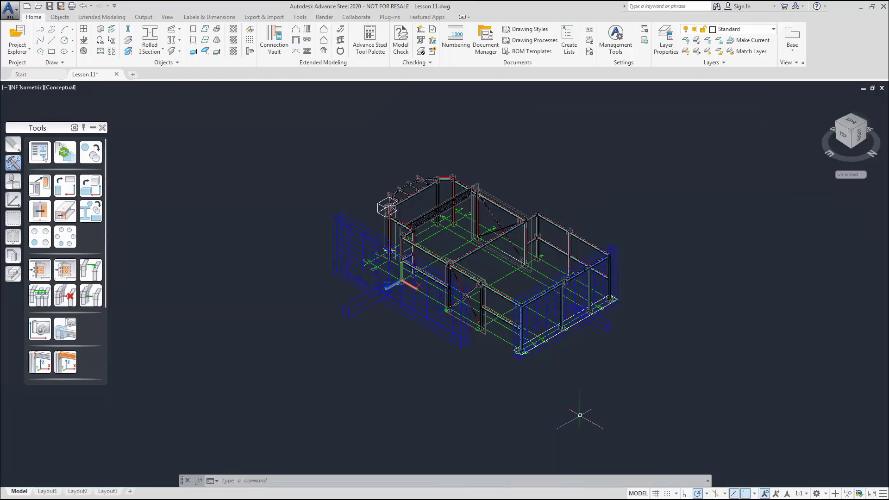
# Move the new camera box by its lower corner to the building's near corner so it encloses the long side frame
pyautogui.click(457, 332)
pyautogui.rightClick(457, 332)
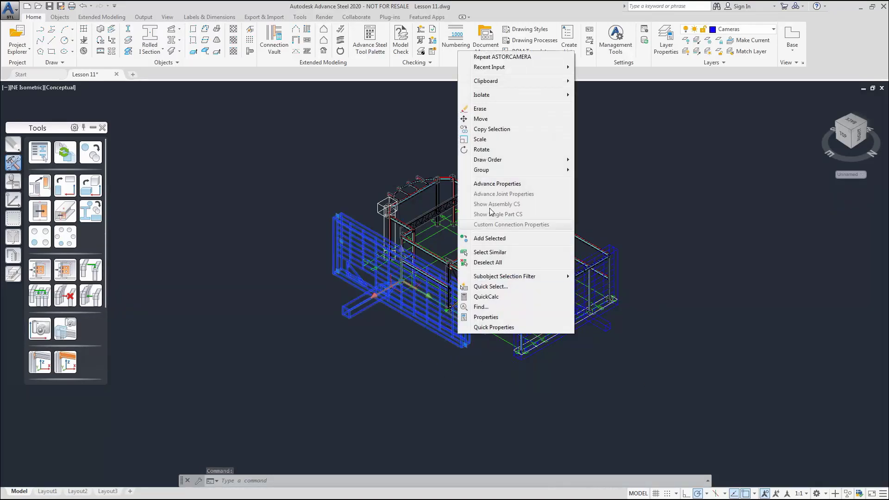
pyautogui.click(495, 121)
pyautogui.scroll(5, 463, 352)
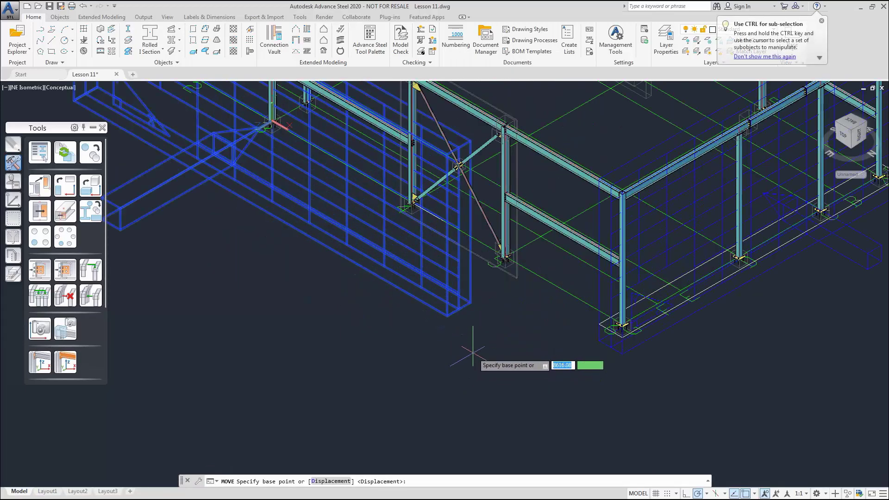
pyautogui.click(460, 308)
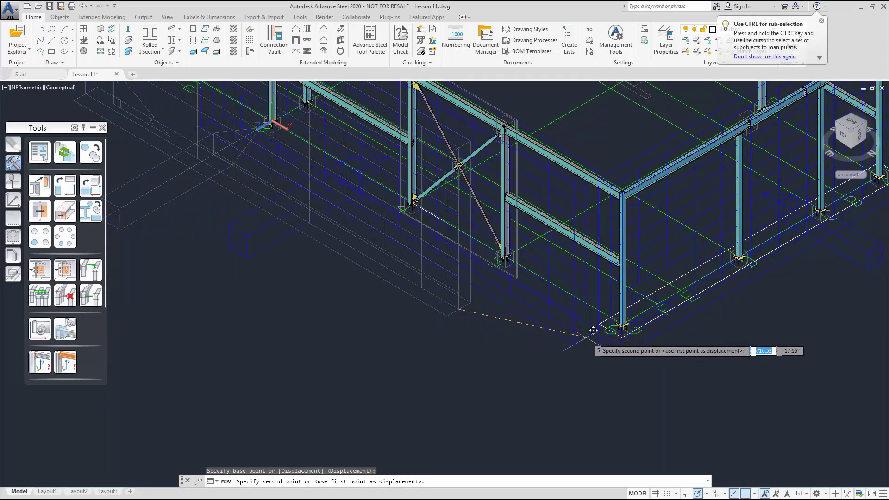
pyautogui.click(608, 346)
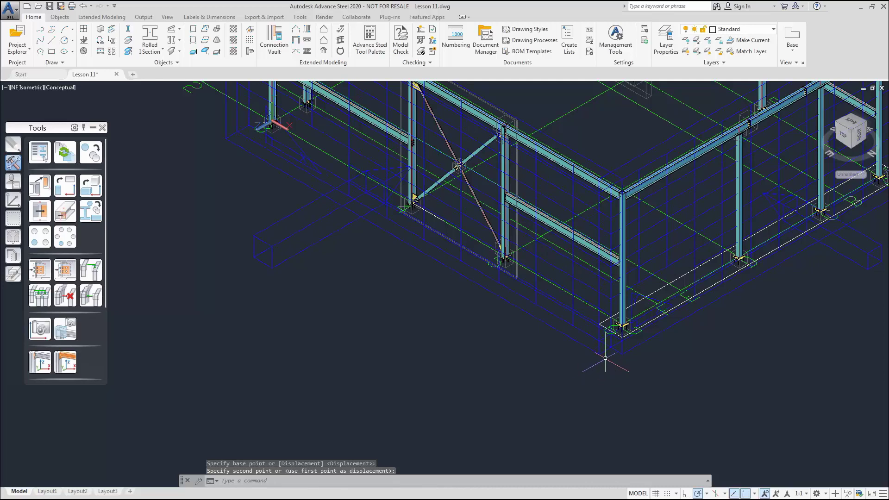
# Reset the UCS to World and check the camera box in the Right view before returning to the NE isometric view
pyautogui.scroll(-3, 593, 365)
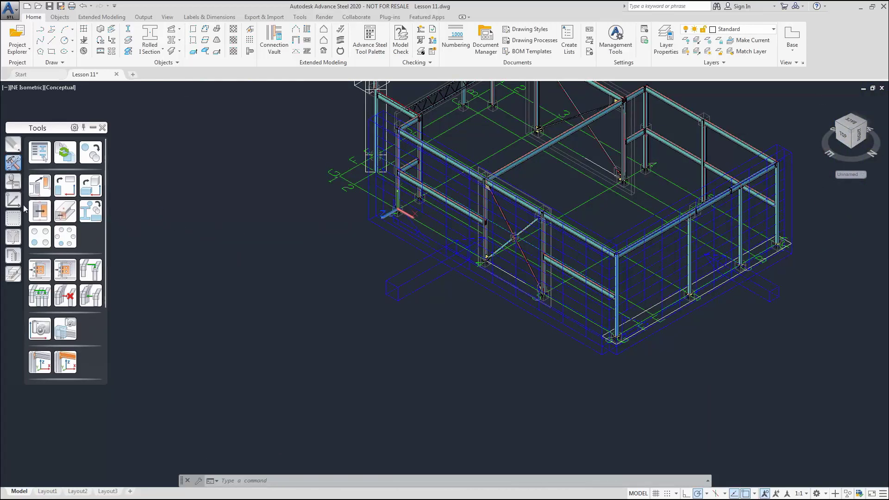
pyautogui.click(15, 205)
pyautogui.click(39, 152)
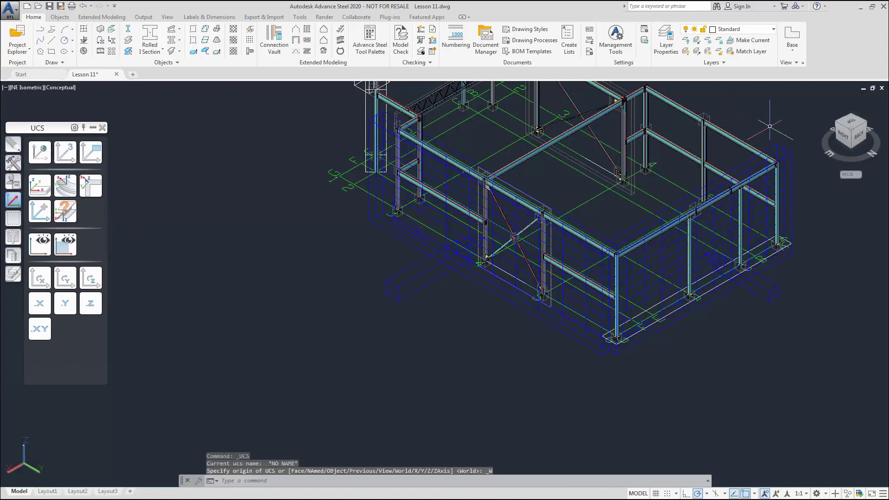
pyautogui.click(843, 138)
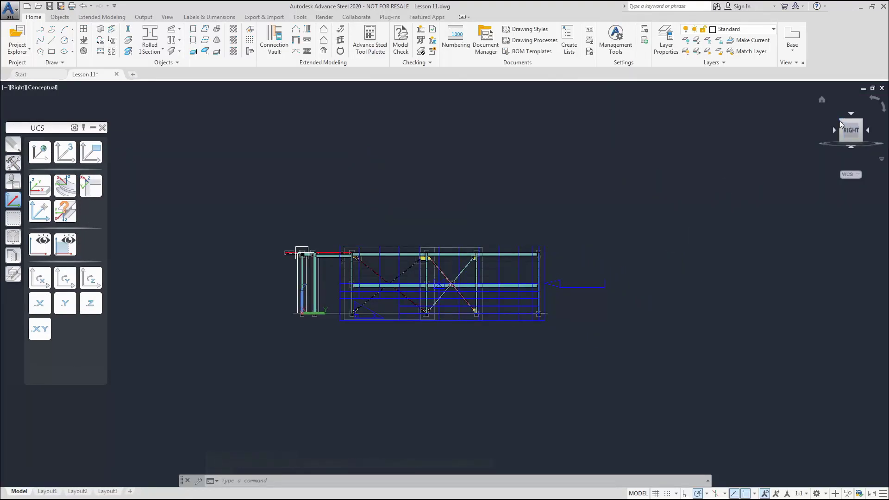
pyautogui.click(862, 122)
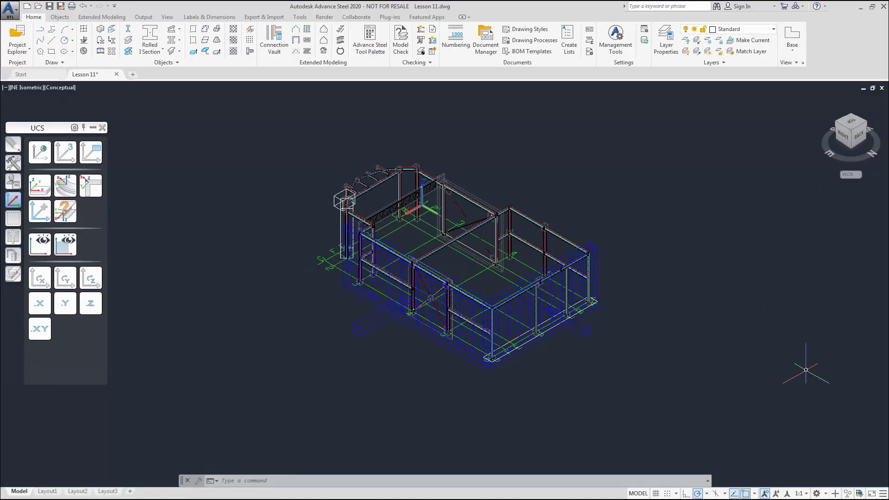
# Change the color of the long side's camera to Cyan and clear the selection
pyautogui.click(394, 259)
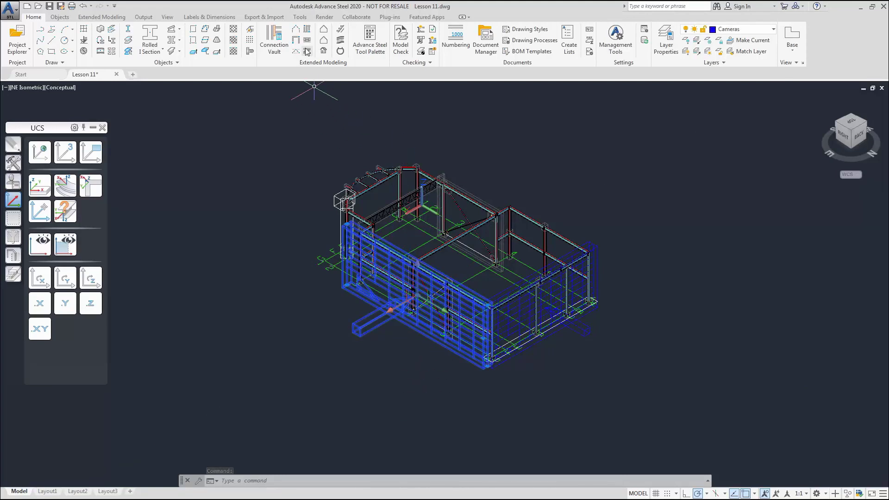
pyautogui.click(300, 17)
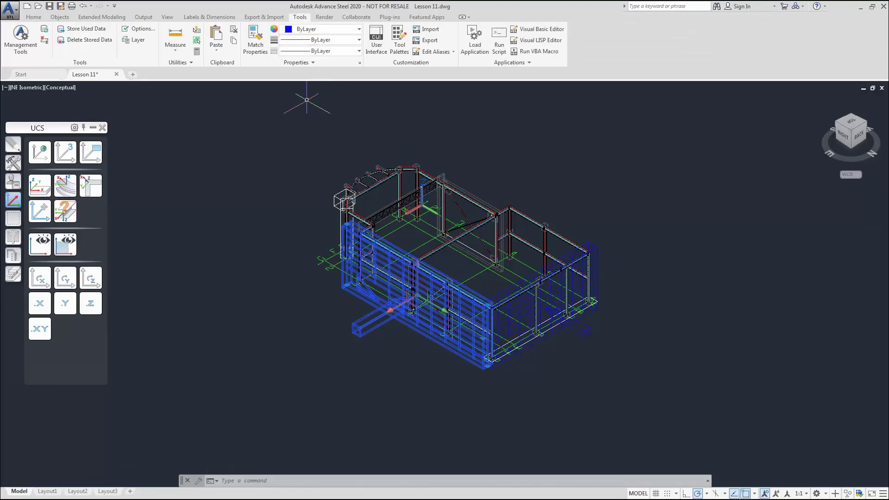
pyautogui.click(359, 31)
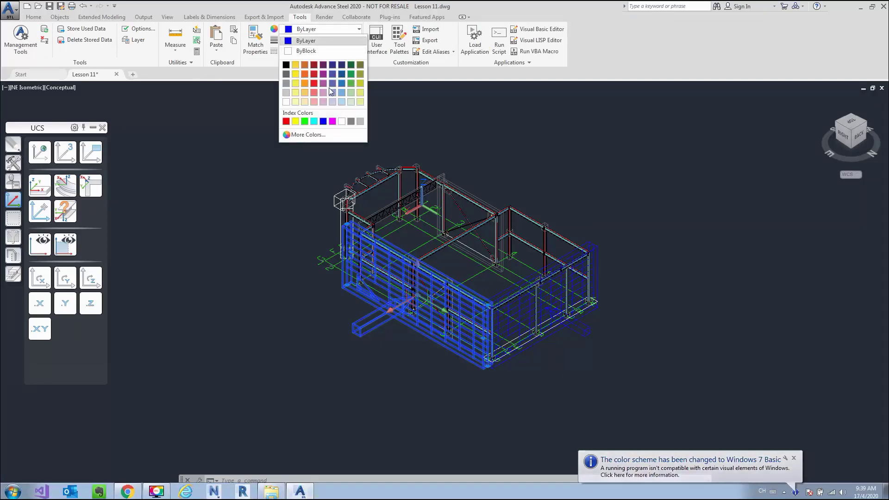
pyautogui.click(313, 121)
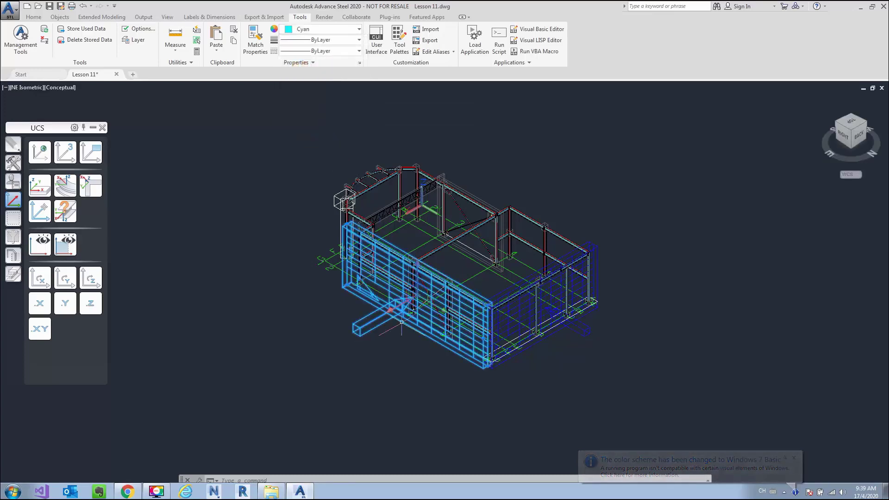
pyautogui.press('Escape')
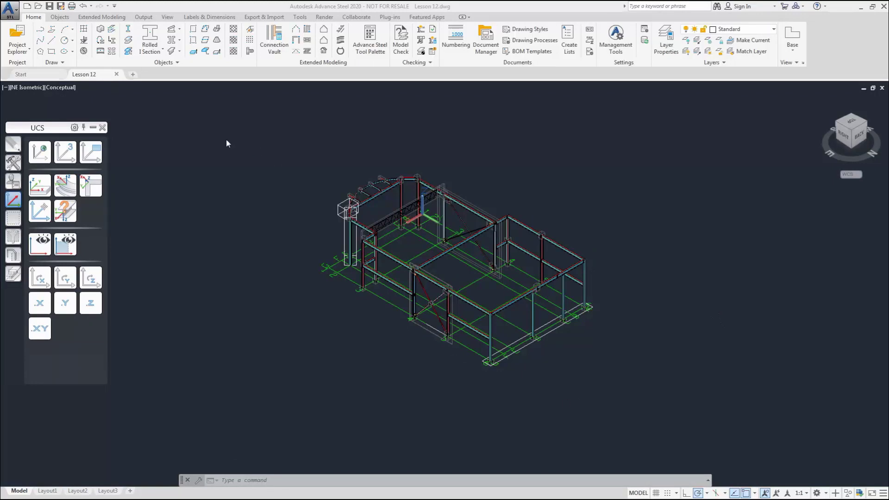
# Open the Prefix configuration for Lesson 12, expand the User Default profile, and move the dialog clear of the model
pyautogui.click(143, 17)
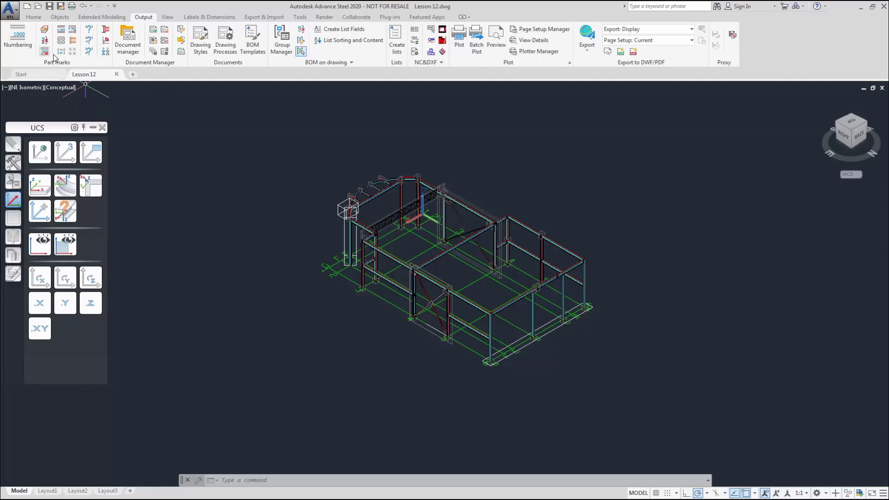
pyautogui.click(73, 34)
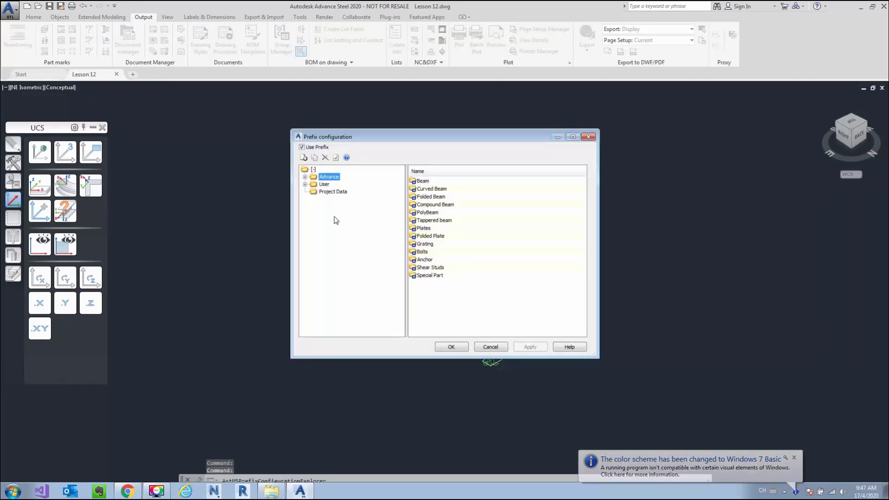
pyautogui.doubleClick(324, 184)
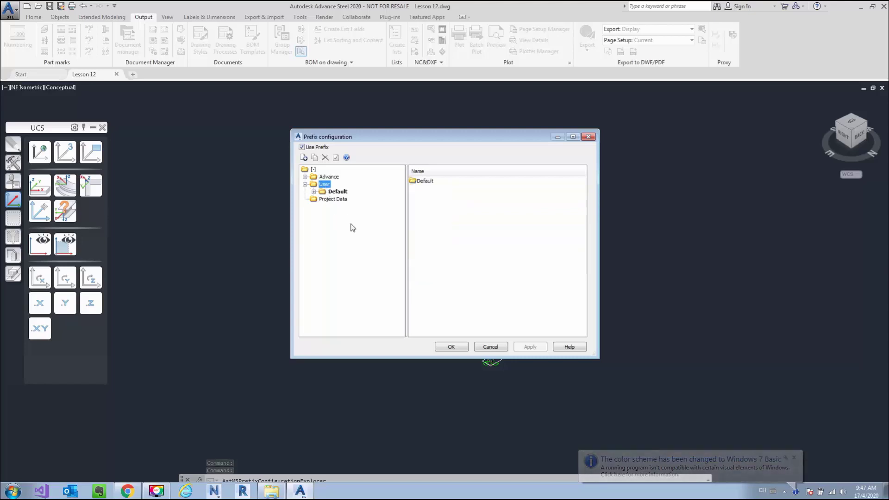
pyautogui.doubleClick(338, 191)
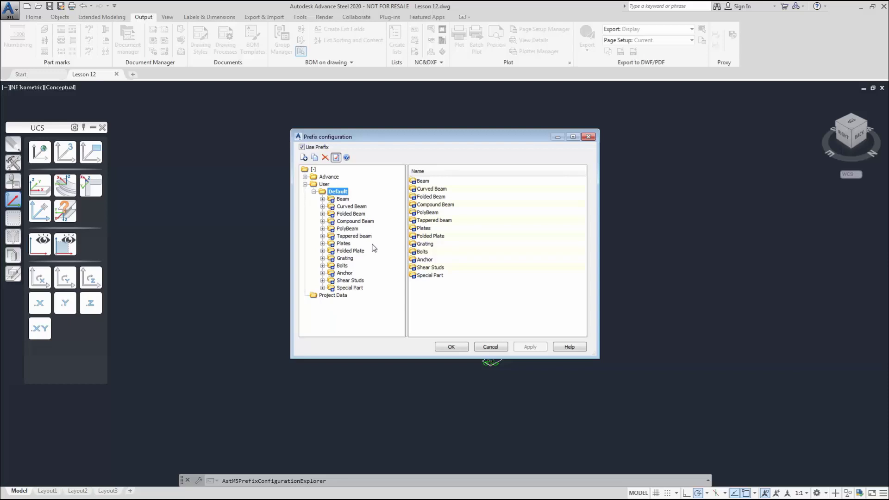
pyautogui.moveTo(419, 138); pyautogui.dragTo(674, 181)
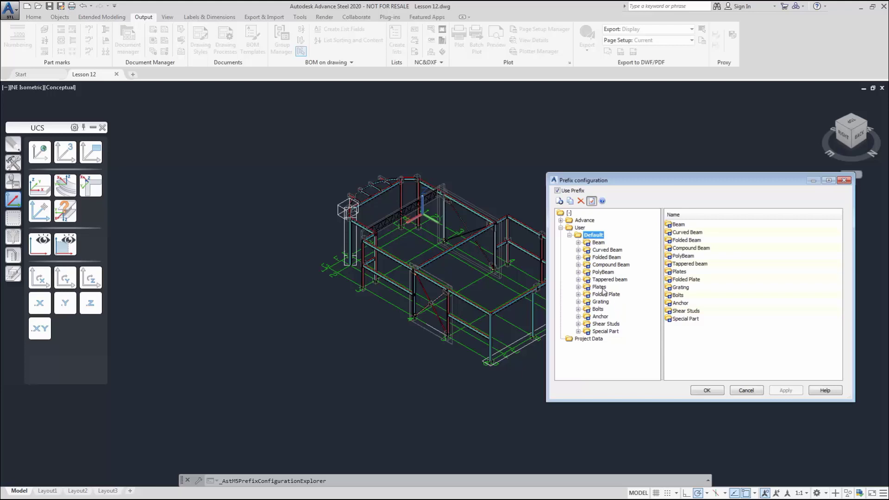
# Examine the model roles under Plates > Any and the Gusset plate's prefix fields, and collapse the Plates category again
pyautogui.click(599, 287)
pyautogui.doubleClick(600, 287)
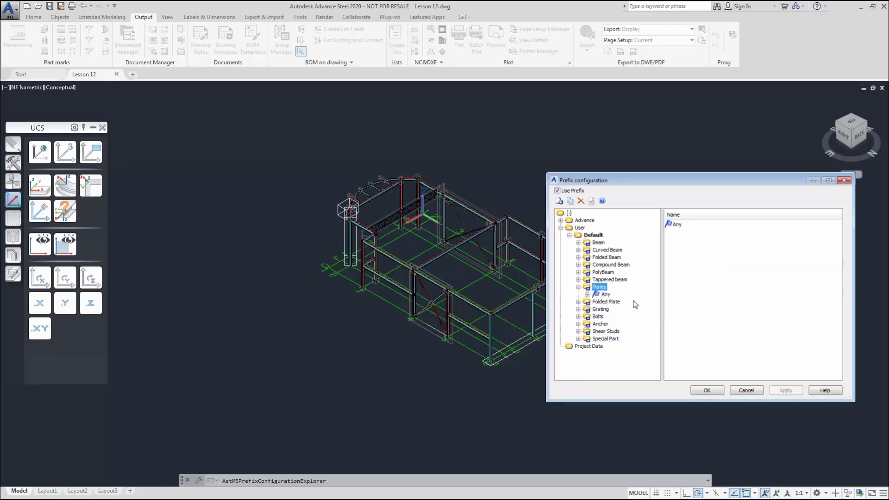
pyautogui.click(603, 295)
pyautogui.doubleClick(603, 295)
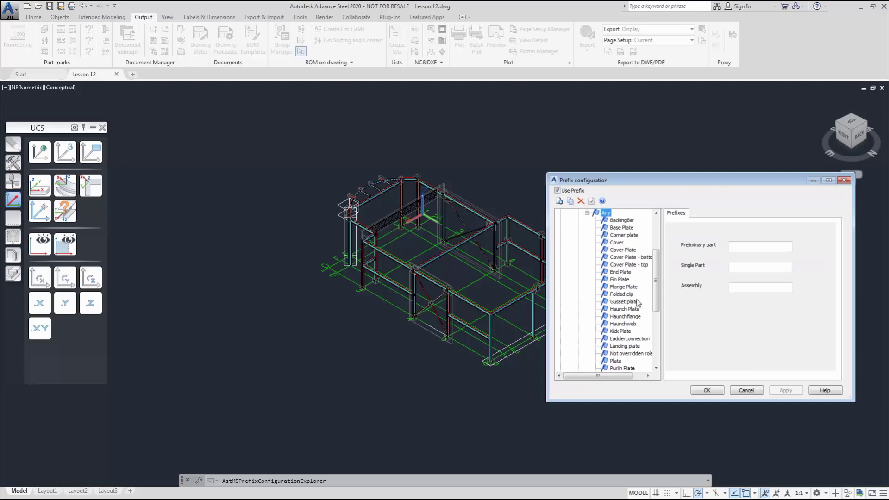
pyautogui.scroll(-1, 637, 302)
pyautogui.scroll(-3, 638, 302)
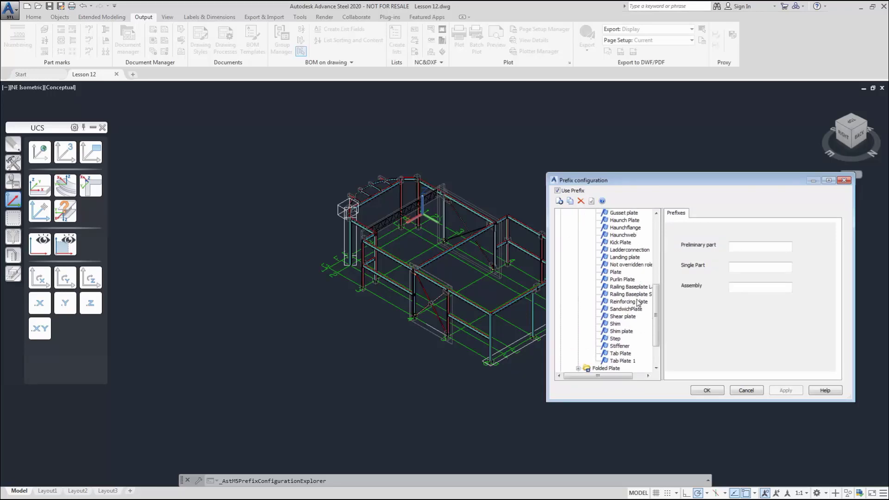
pyautogui.scroll(5, 638, 302)
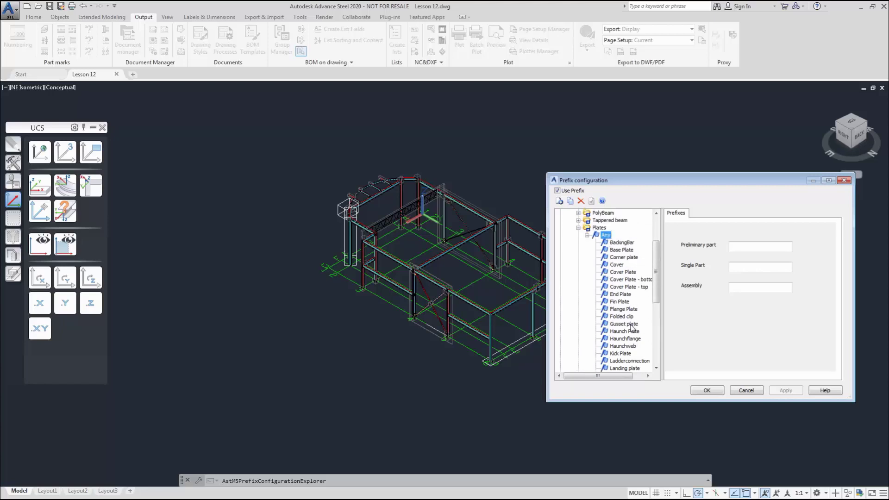
pyautogui.click(624, 323)
pyautogui.click(744, 266)
pyautogui.click(578, 228)
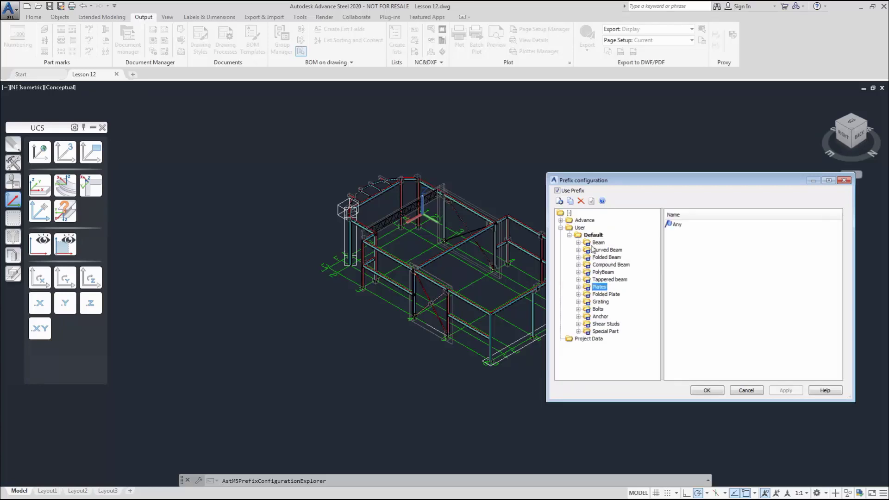
# Check that the User Default profile is set as the current prefix profile and accept the prefix configuration
pyautogui.click(595, 236)
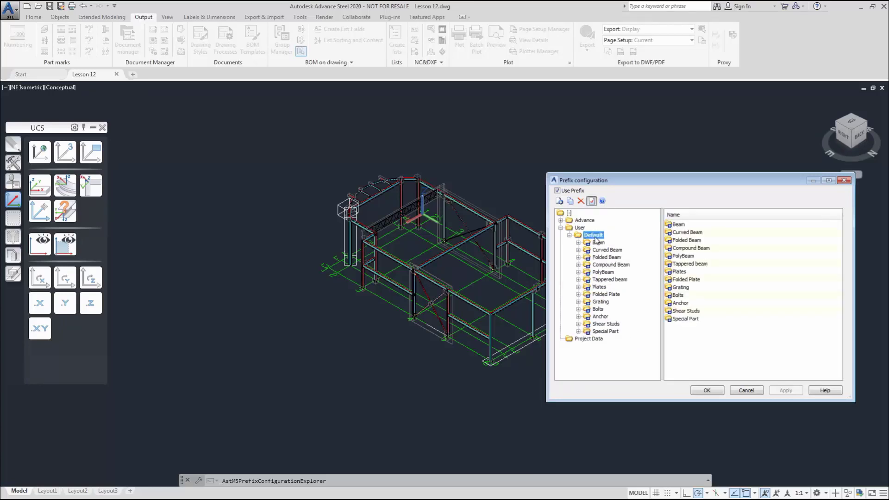
pyautogui.rightClick(596, 240)
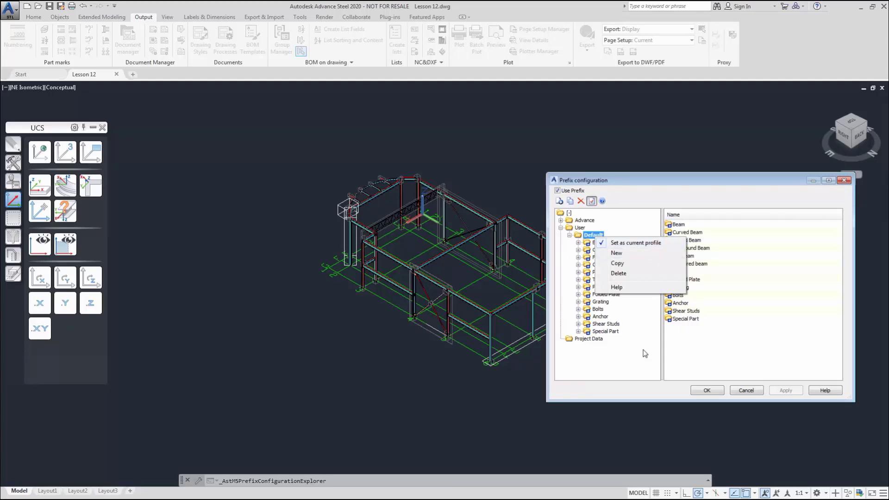
pyautogui.click(705, 390)
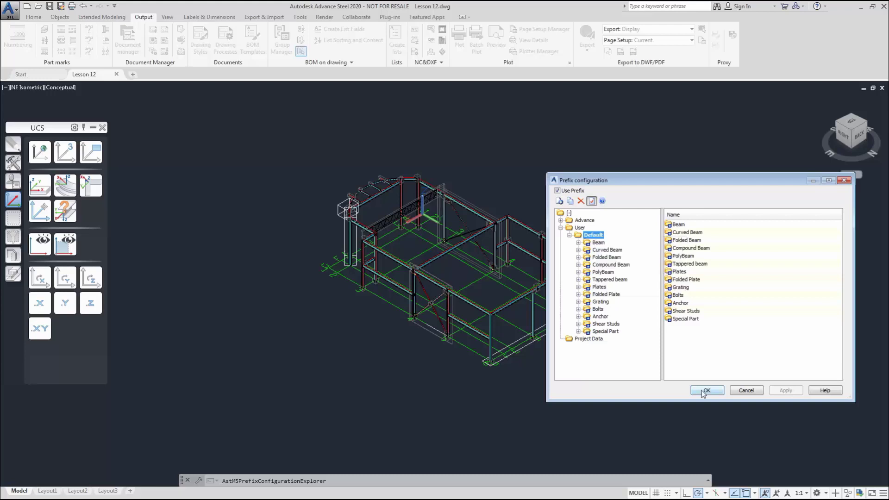
pyautogui.click(705, 391)
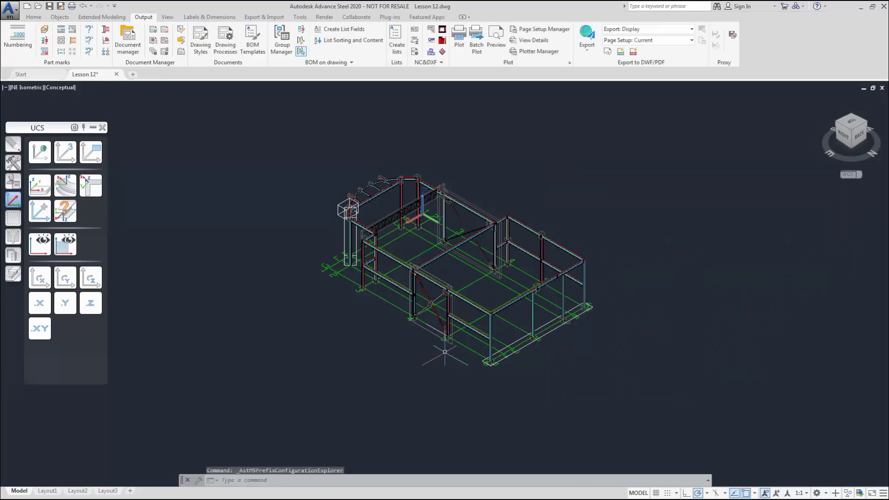
# Inspect the Naming properties of the upper gusset plate at the brace crossing before numbering, and close its properties
pyautogui.scroll(8, 432, 307)
pyautogui.scroll(10, 435, 303)
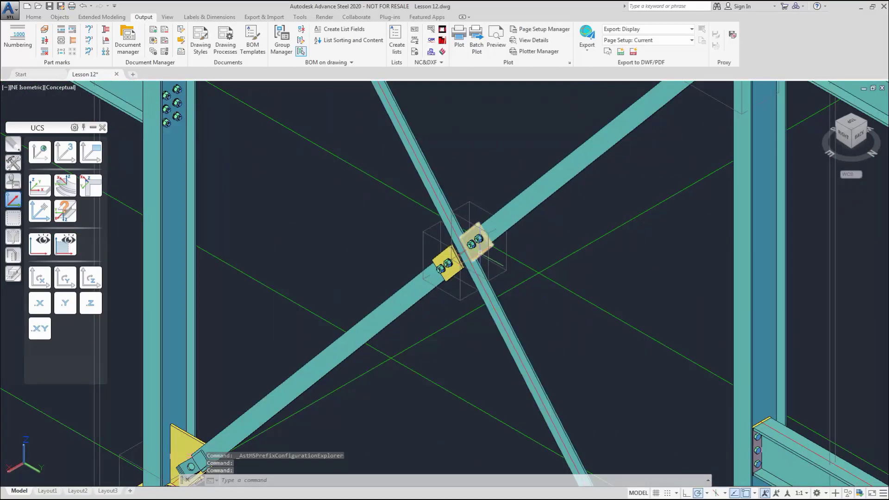
pyautogui.click(480, 251)
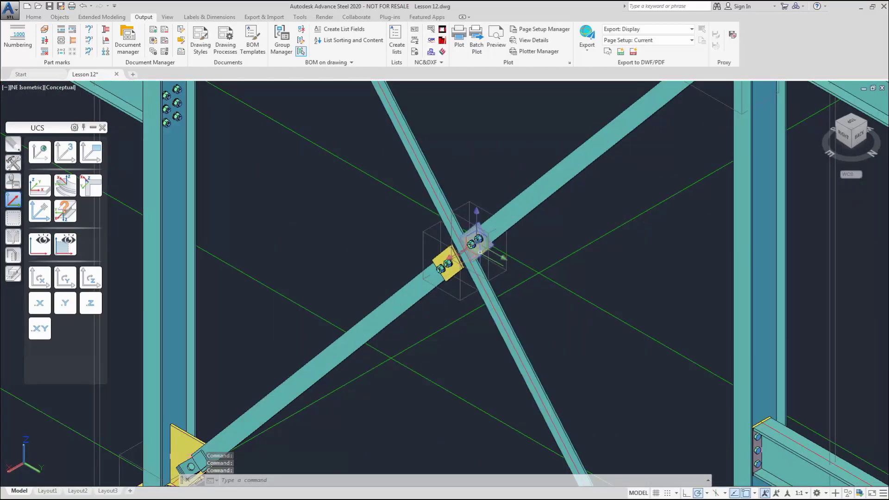
pyautogui.rightClick(482, 257)
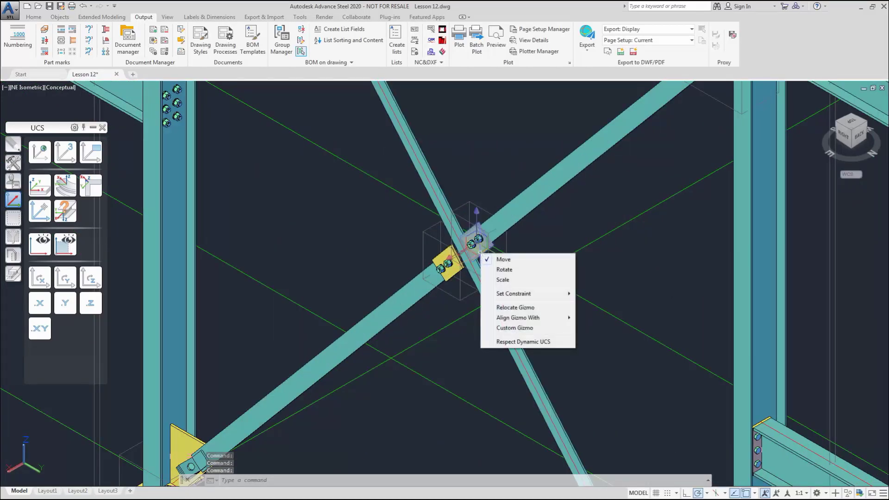
pyautogui.click(494, 175)
pyautogui.rightClick(494, 167)
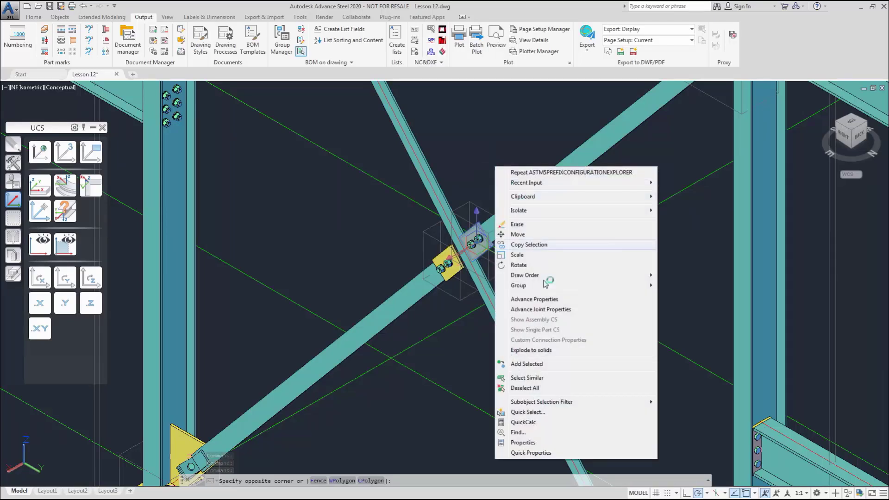
pyautogui.click(543, 299)
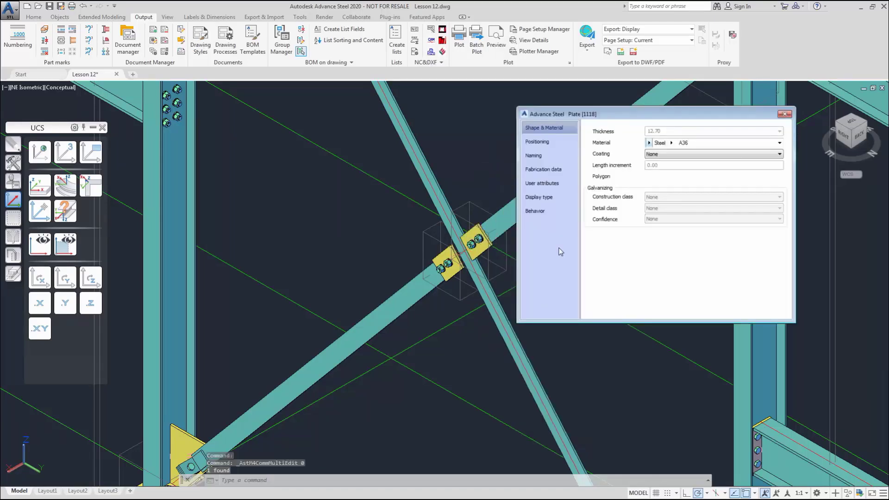
pyautogui.click(551, 161)
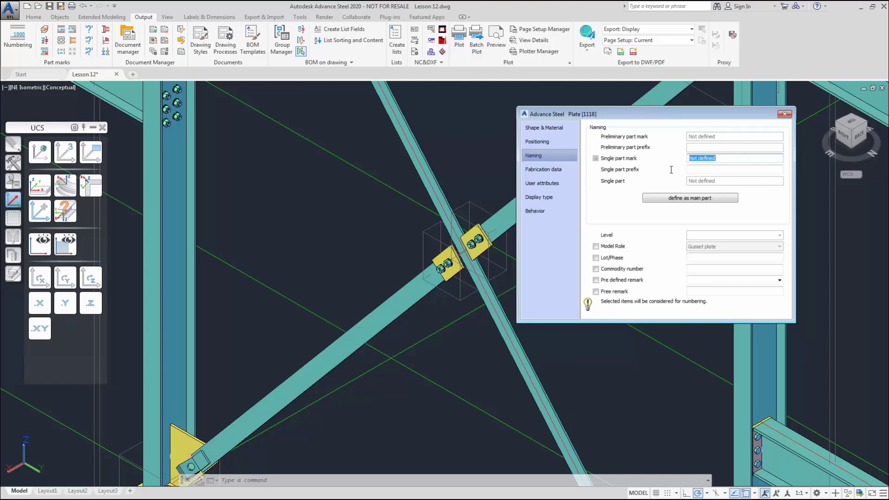
pyautogui.click(783, 114)
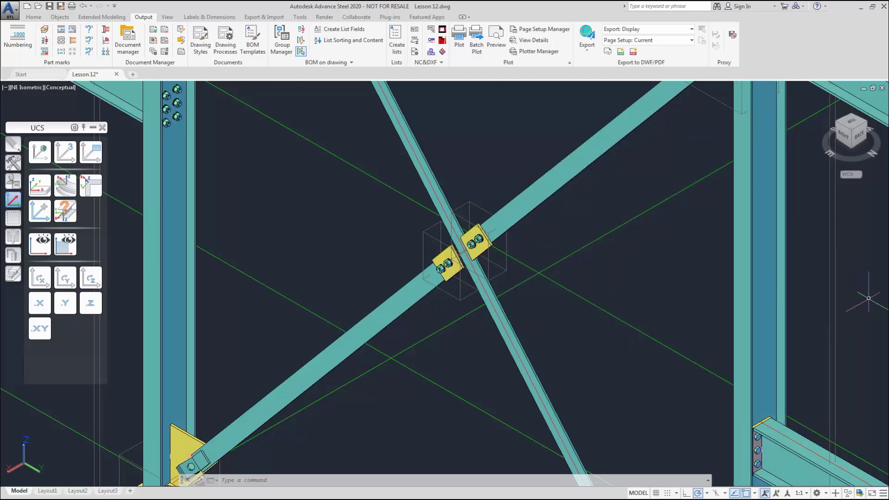
# Run the part numbering with assemblies processed as well as single parts, using assembly method SP: 1000,1001...;MP:1,2,3
pyautogui.click(19, 50)
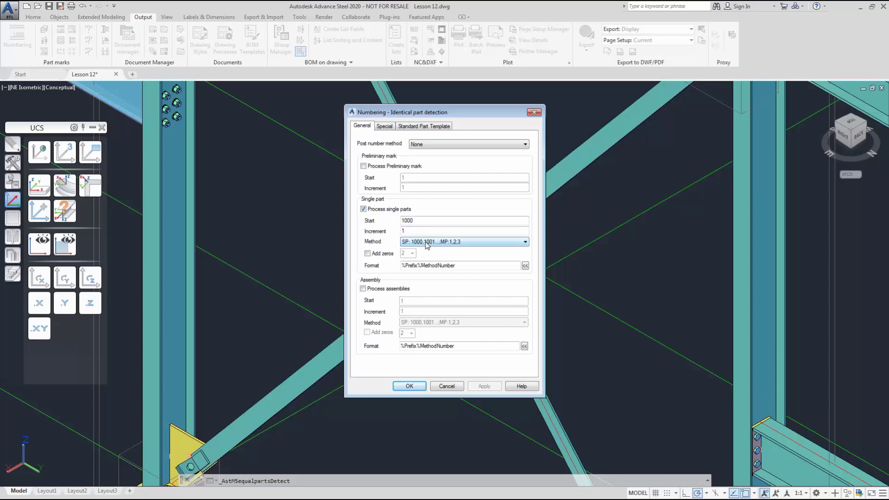
pyautogui.click(364, 290)
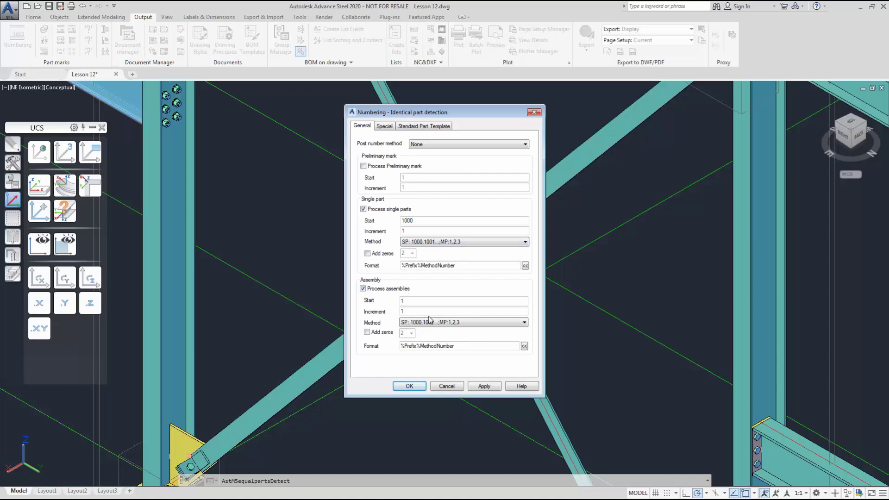
pyautogui.click(468, 324)
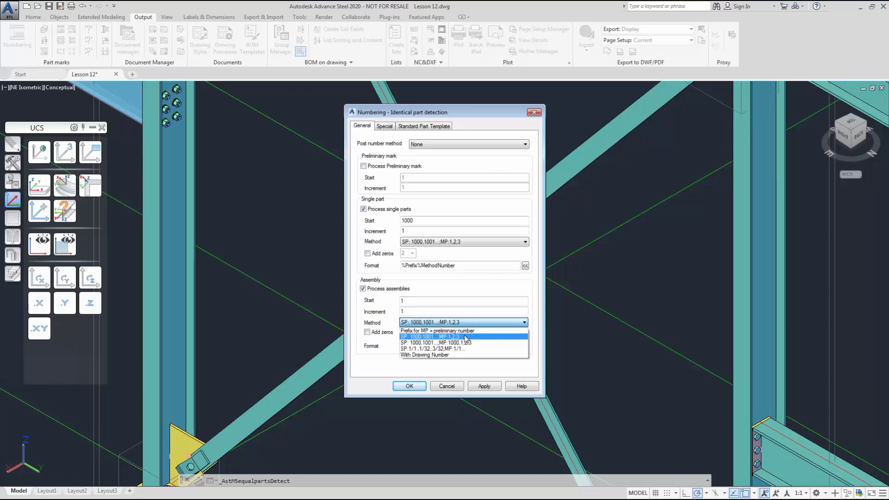
pyautogui.click(465, 337)
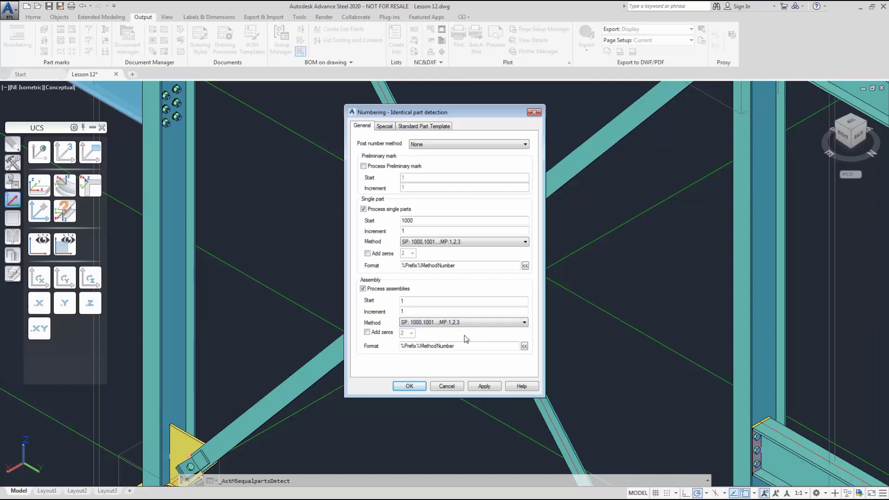
pyautogui.click(410, 386)
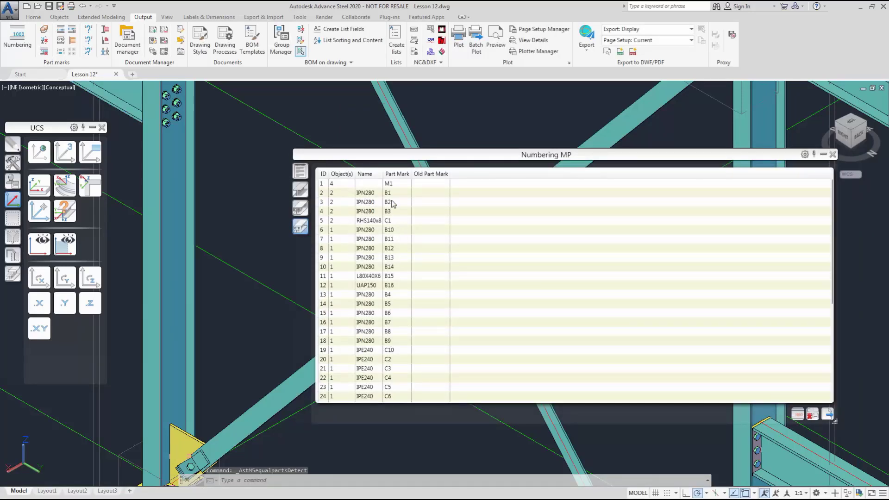
# Review the main part numbering results, locating the parts marked B1, B2 and P1 in the model
pyautogui.click(390, 194)
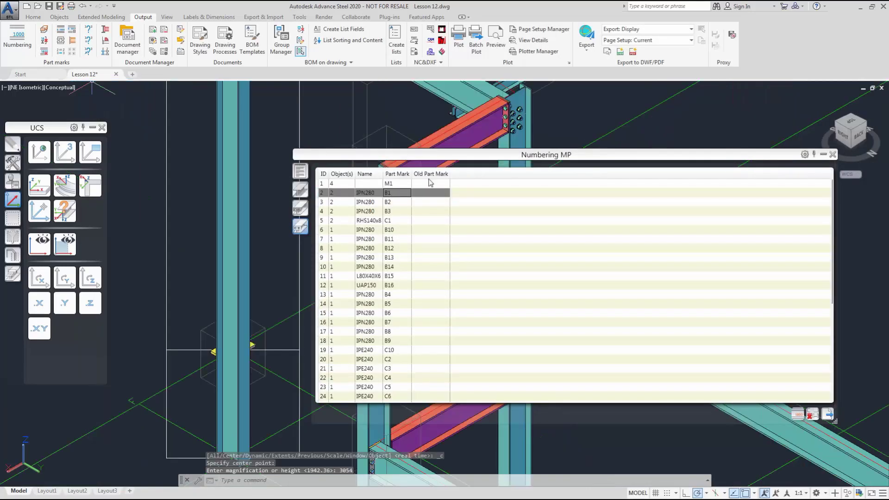
pyautogui.moveTo(444, 155); pyautogui.dragTo(612, 200)
pyautogui.click(569, 247)
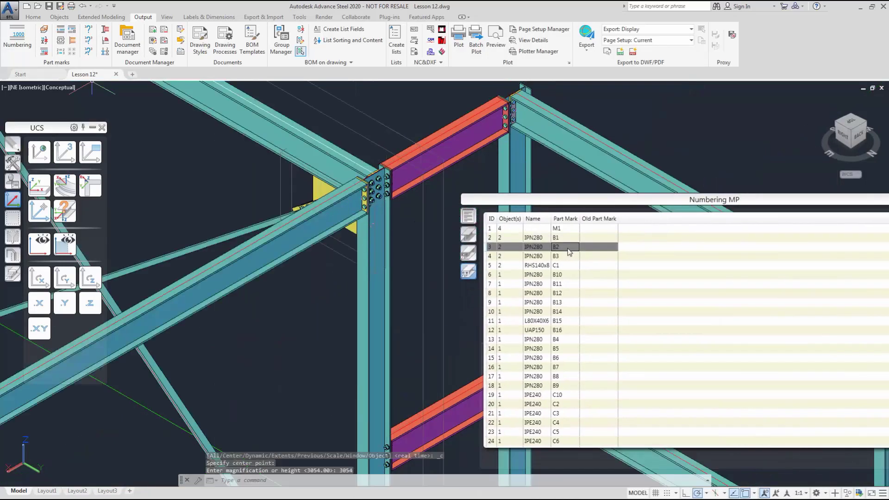
pyautogui.scroll(-5, 575, 356)
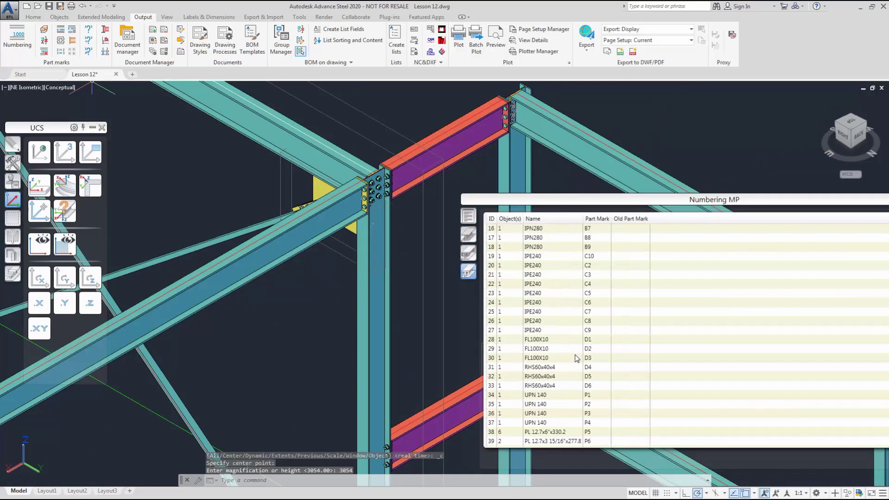
pyautogui.scroll(-2, 577, 358)
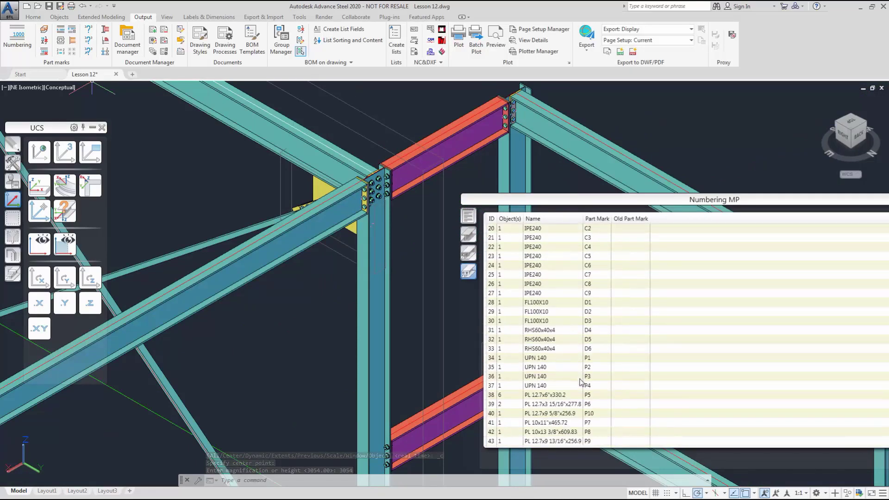
pyautogui.click(580, 358)
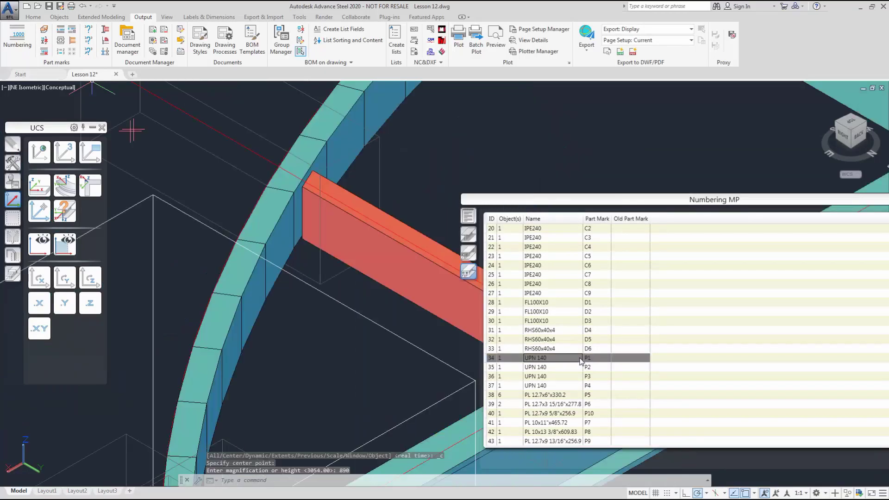
# Compare the preliminary, single part and main part numbering lists, and close the numbering results
pyautogui.click(468, 235)
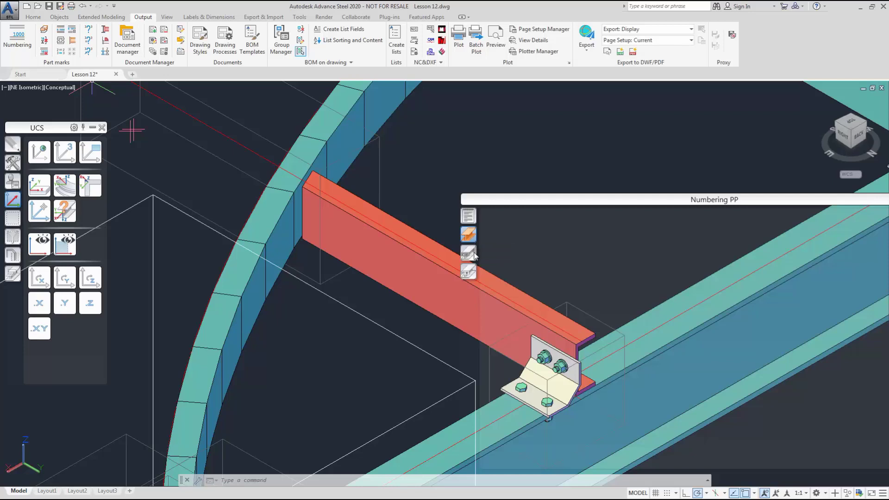
pyautogui.click(467, 253)
pyautogui.click(476, 273)
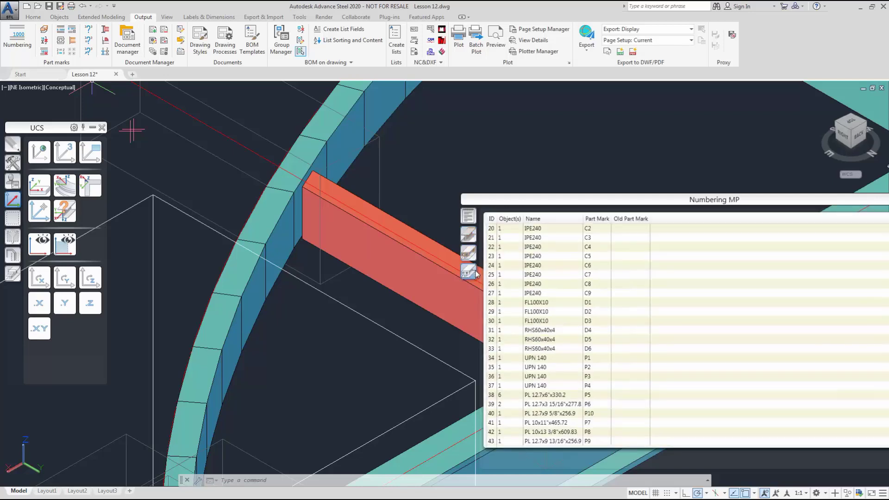
pyautogui.click(474, 259)
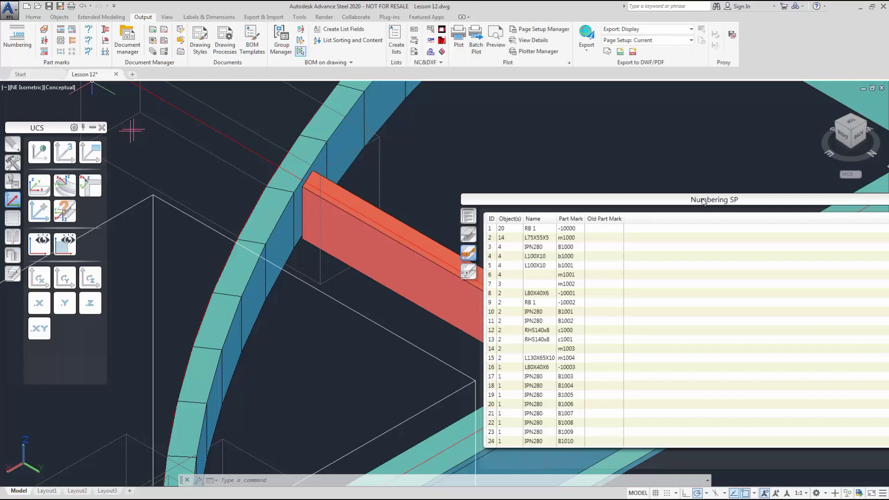
pyautogui.moveTo(685, 206); pyautogui.dragTo(544, 216)
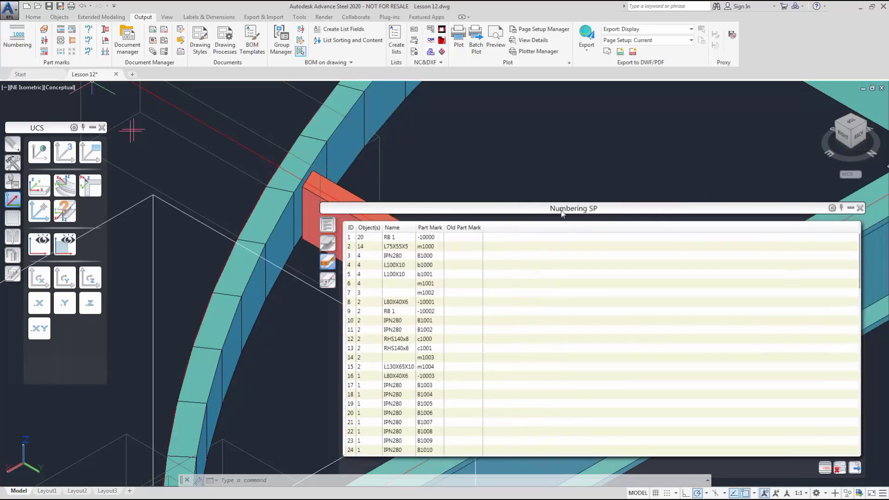
pyautogui.click(860, 208)
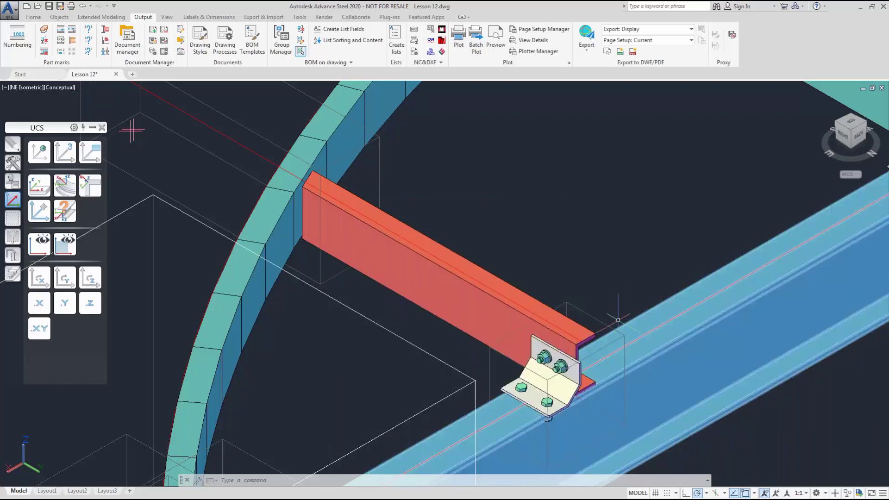
# Inspect the marks and prefixes in the Naming properties of the upper gusset plate at the brace crossing after numbering
pyautogui.click(851, 131)
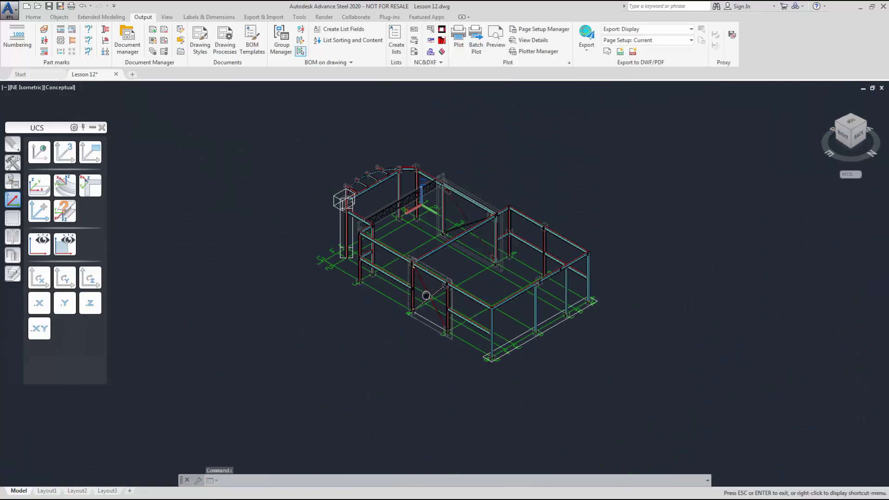
pyautogui.scroll(10, 430, 296)
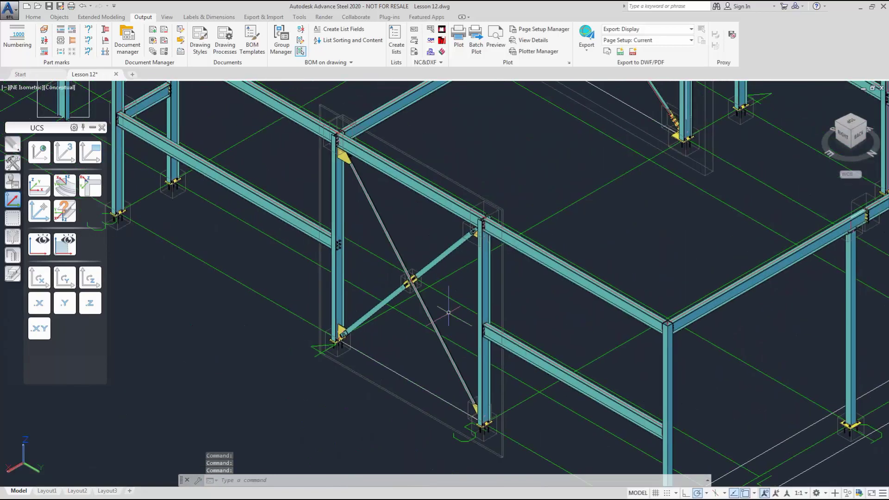
pyautogui.scroll(4, 435, 299)
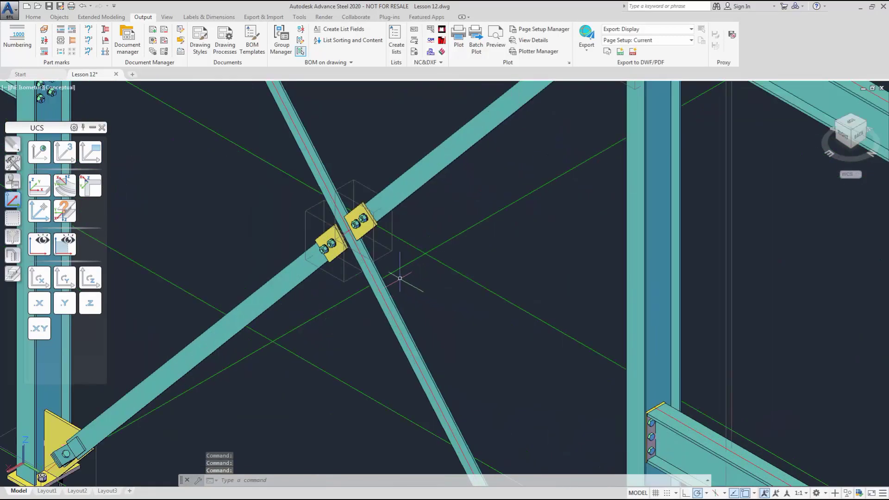
pyautogui.click(361, 235)
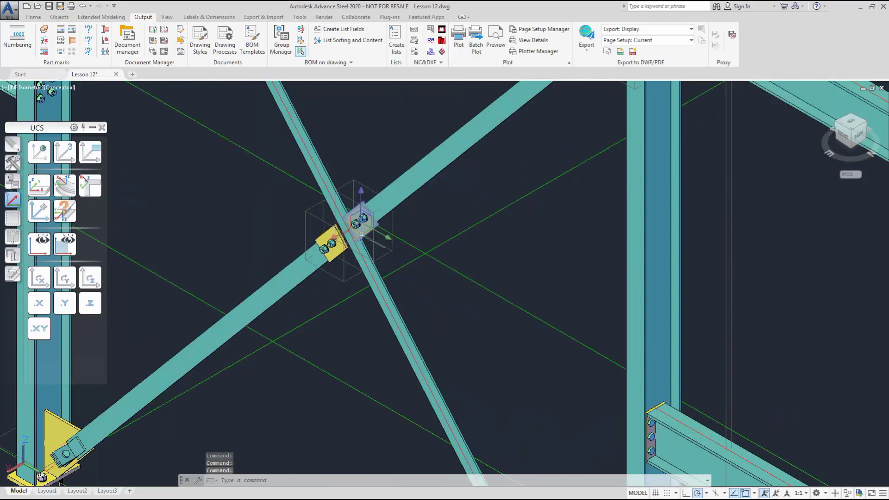
pyautogui.rightClick(360, 235)
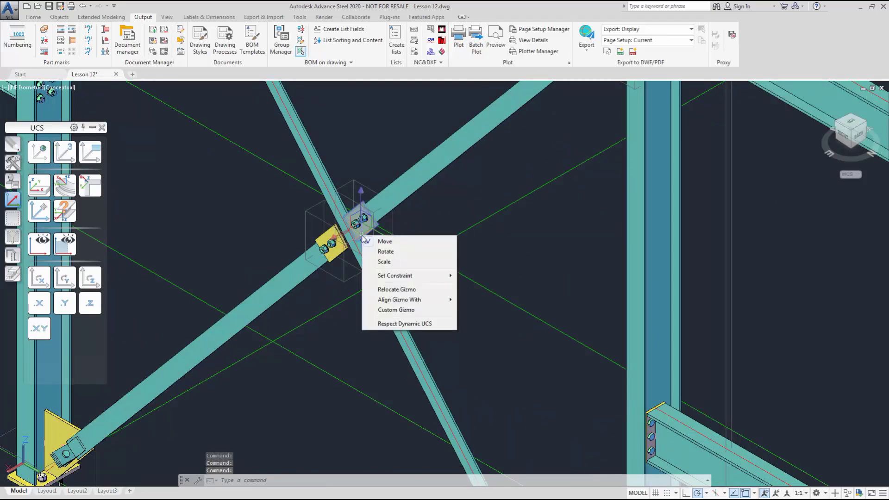
pyautogui.rightClick(365, 228)
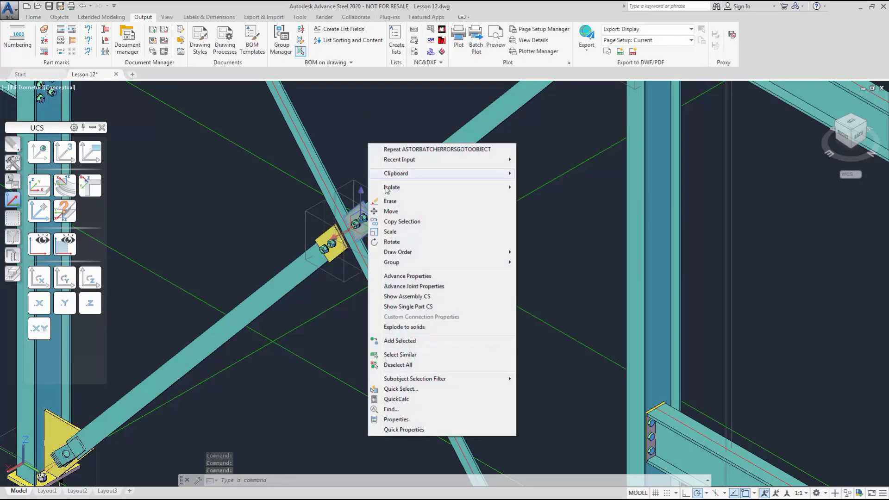
pyautogui.click(422, 276)
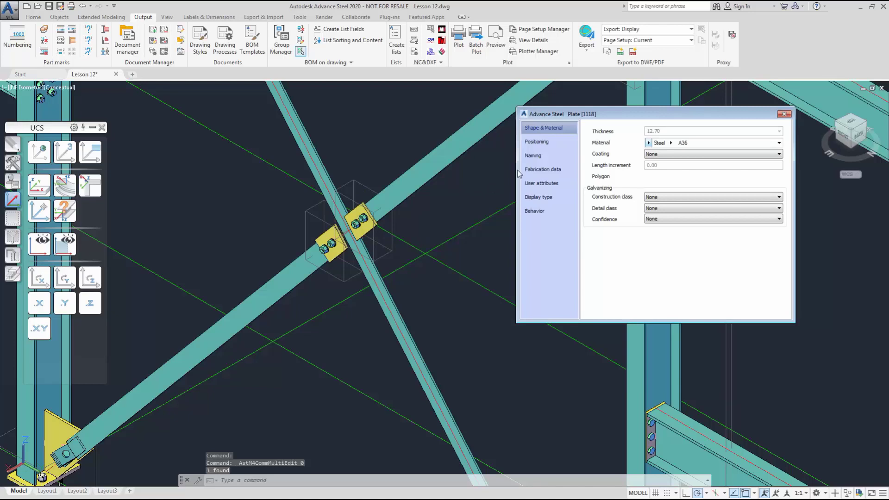
pyautogui.click(532, 156)
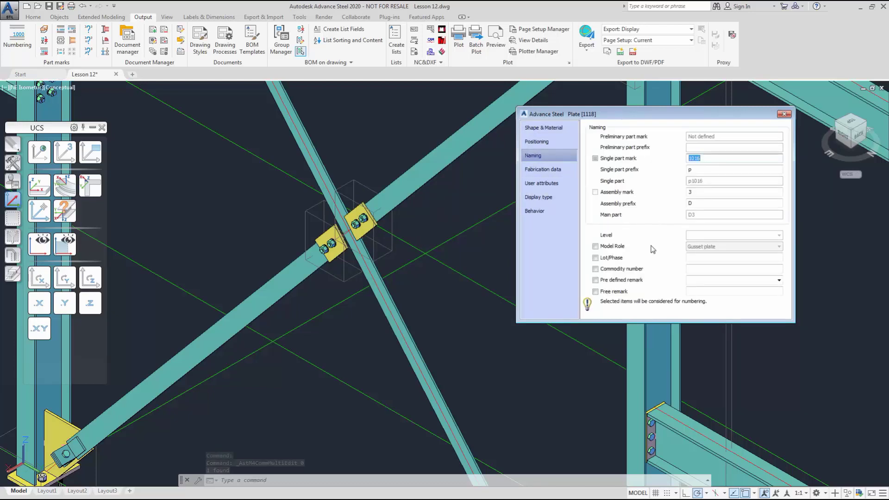